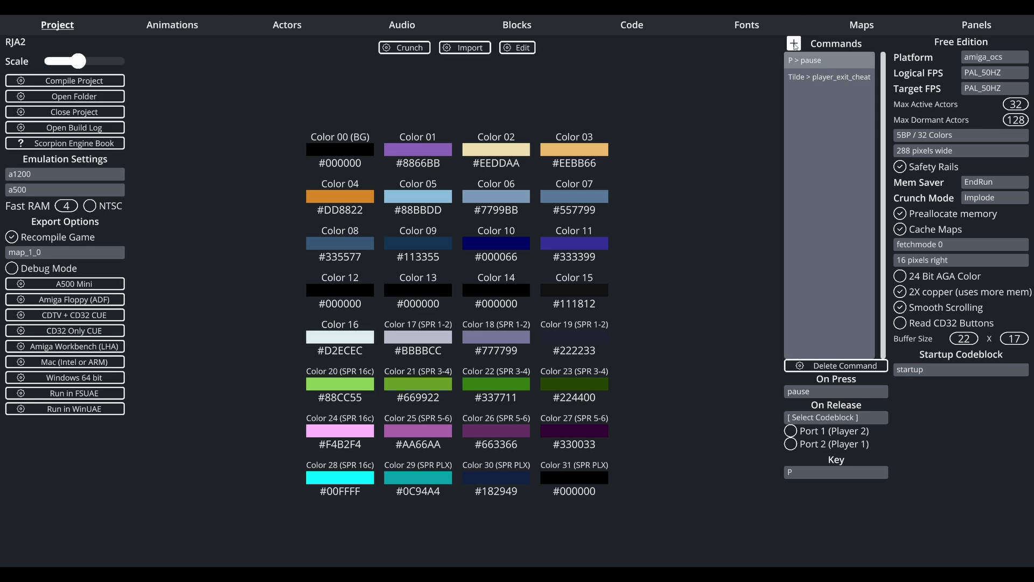
Step: Open the image of the tileset1 tileset for editing in Aseprite
click(862, 27)
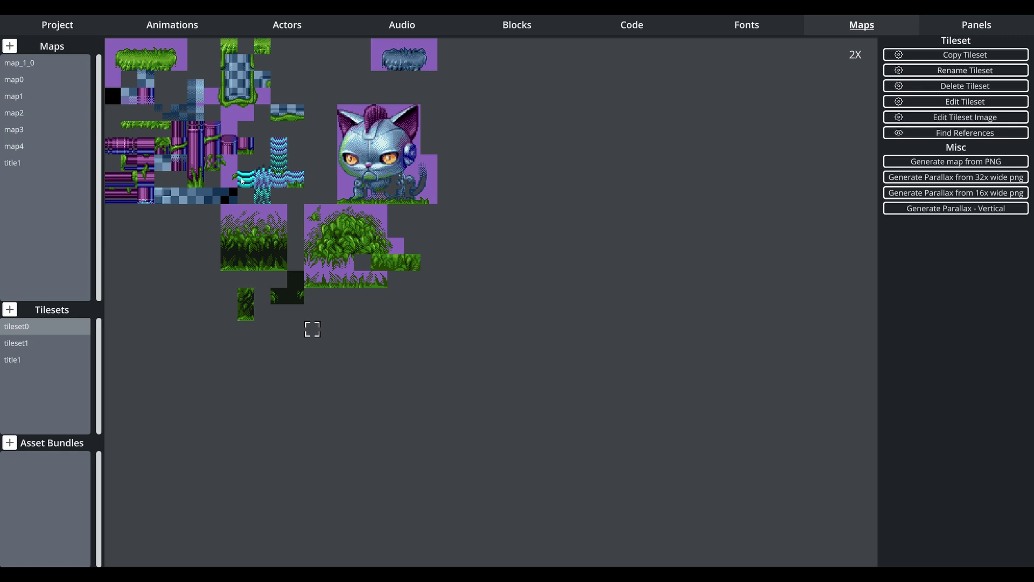
click(41, 344)
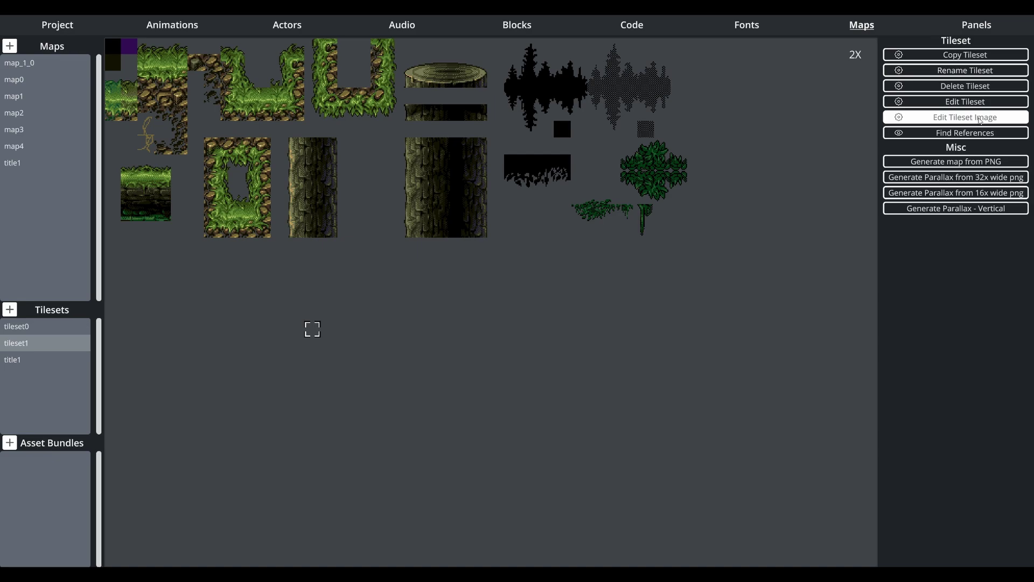
click(972, 118)
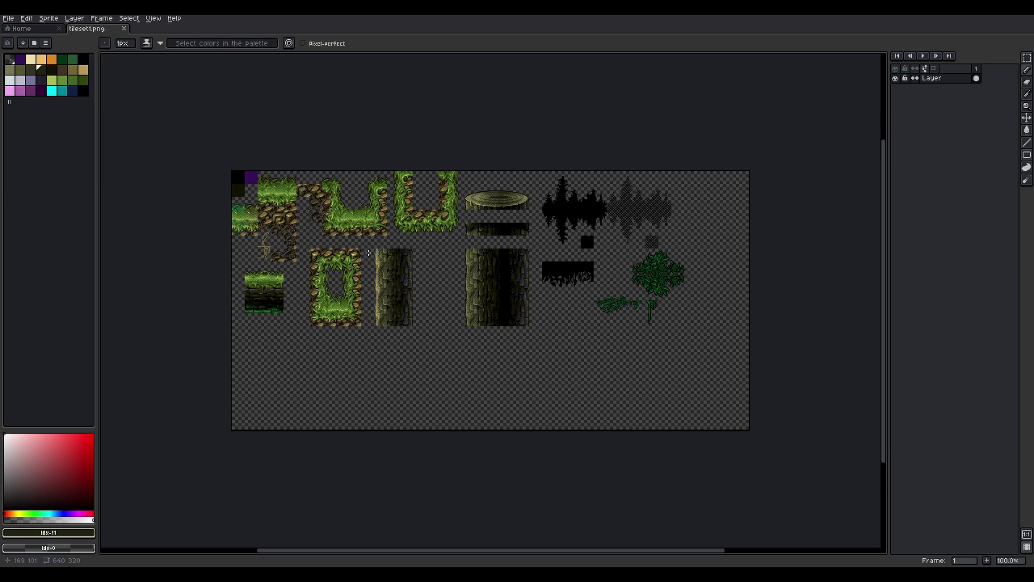
scroll(348, 231, up, 2)
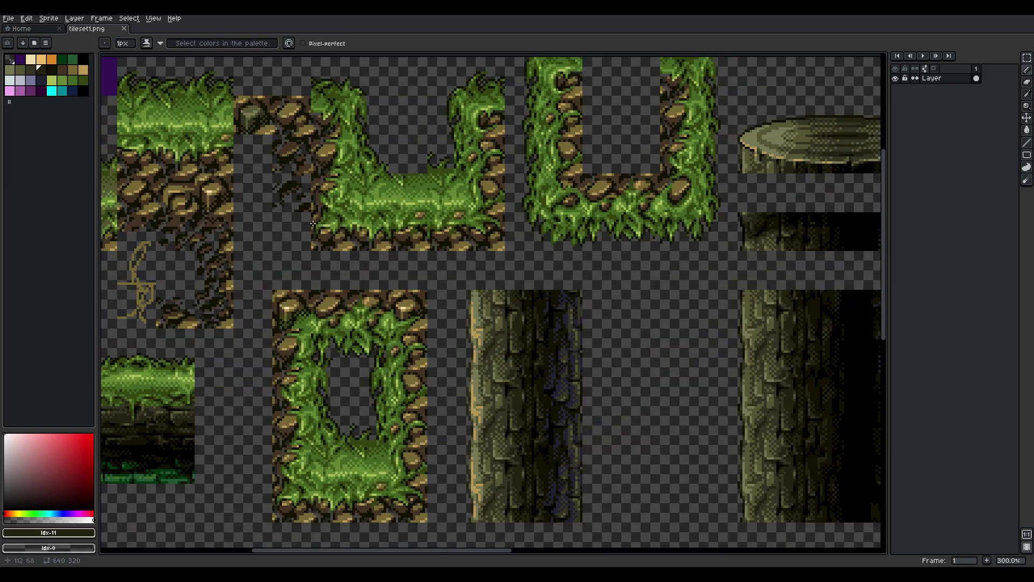
middle_drag(235, 162, 433, 213)
scroll(397, 204, up, 1)
key(alt+Tab)
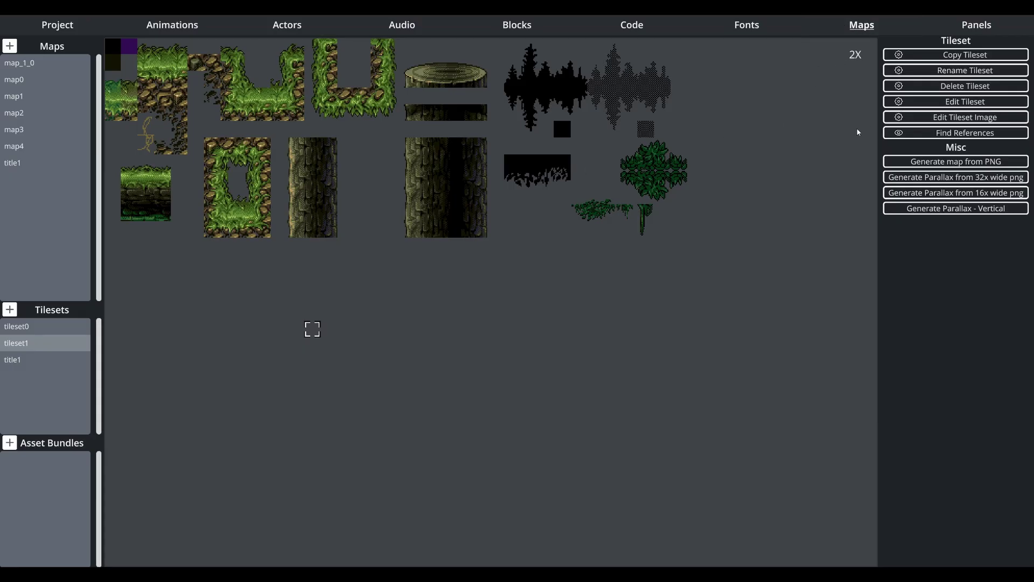
key(alt+Tab)
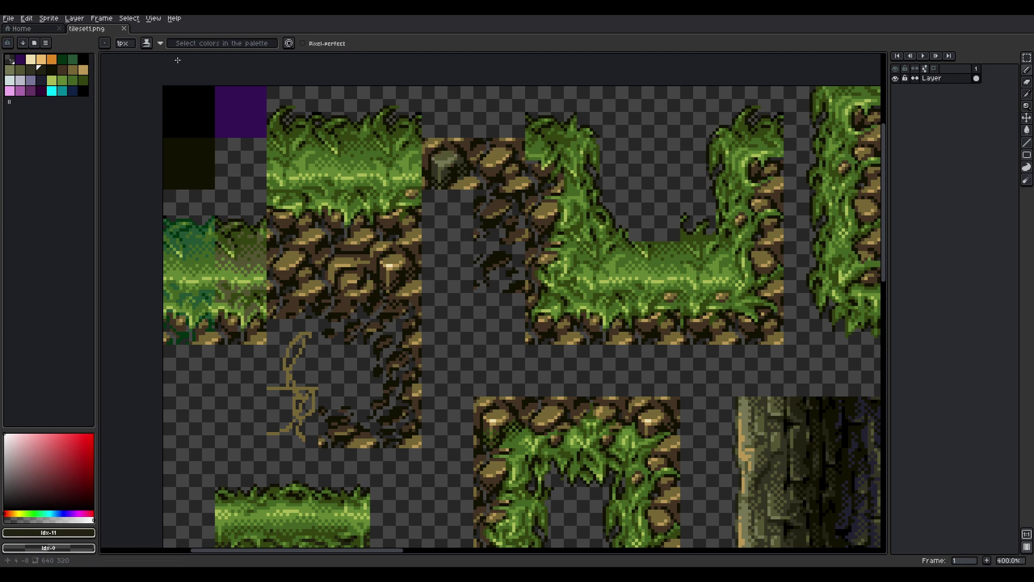
Step: Convert the tileset image's layer to a tilemap, accepting the tilemap settings
click(75, 18)
mouse_move(130, 87)
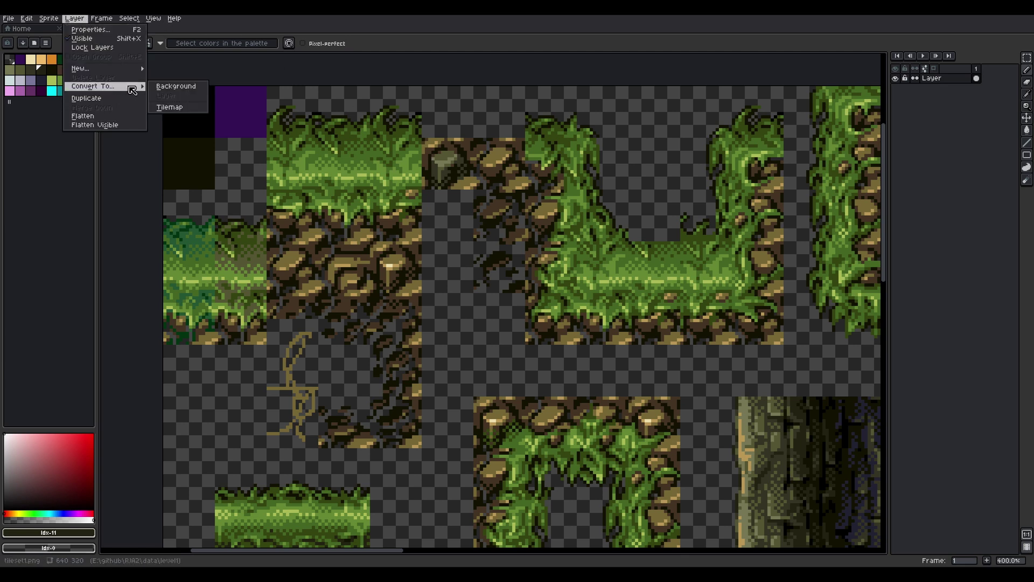
click(183, 105)
click(530, 339)
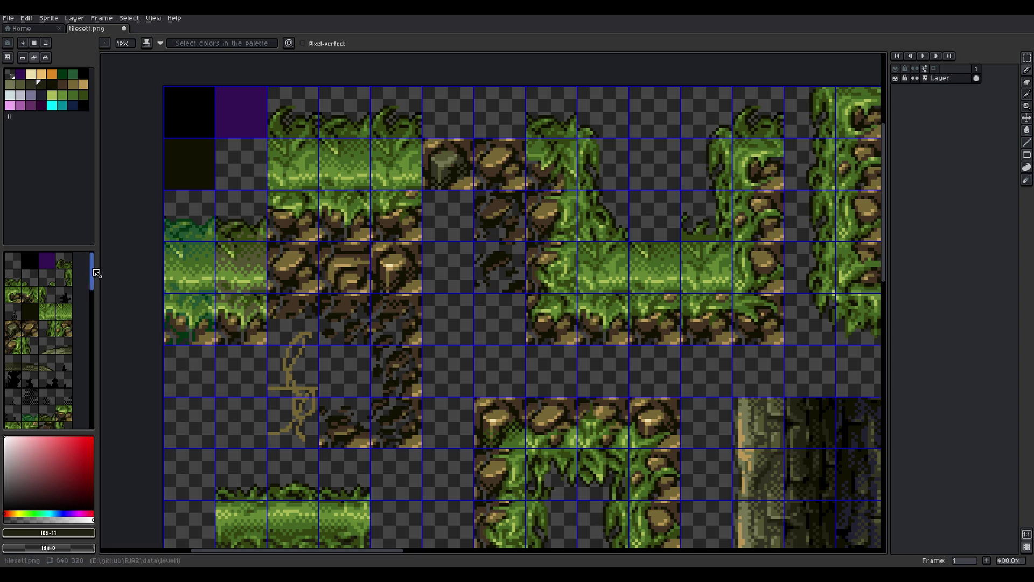
Step: Review the full list of unique tiles and the tile index numbers across the whole tileset
drag(93, 270, 95, 410)
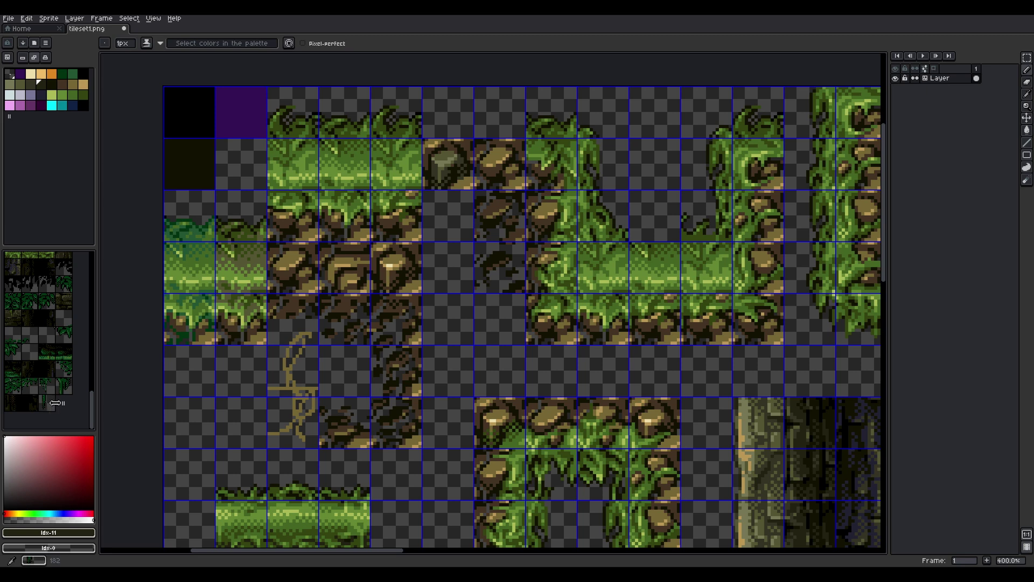
scroll(503, 279, down, 3)
middle_drag(518, 281, 338, 205)
key(ctrl)
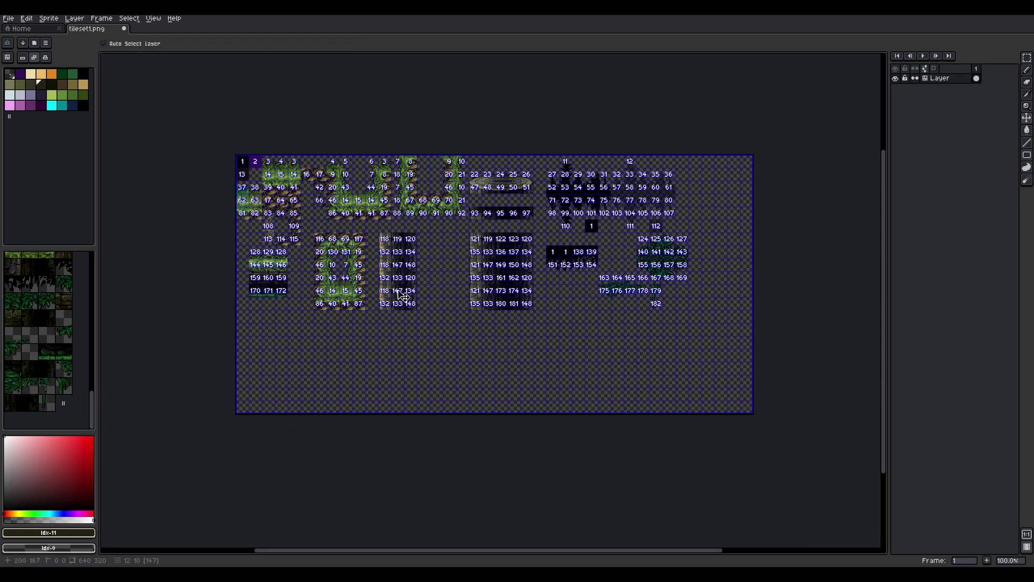
key(b)
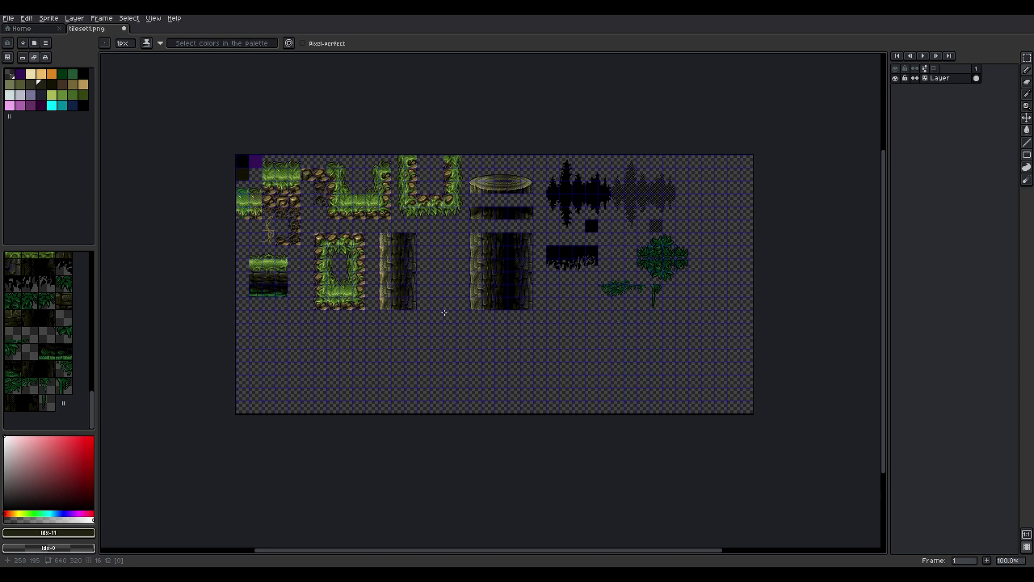
Step: Inspect the wide tree trunk tiles up close with the grid hidden, and turn the grid back on
scroll(429, 253, up, 3)
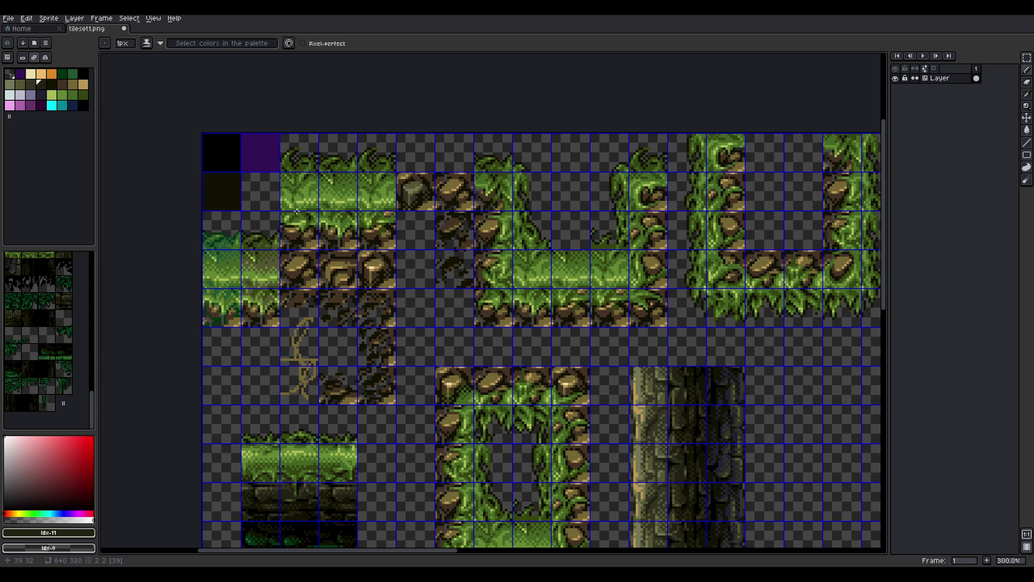
middle_drag(616, 261, 434, 220)
scroll(601, 284, down, 3)
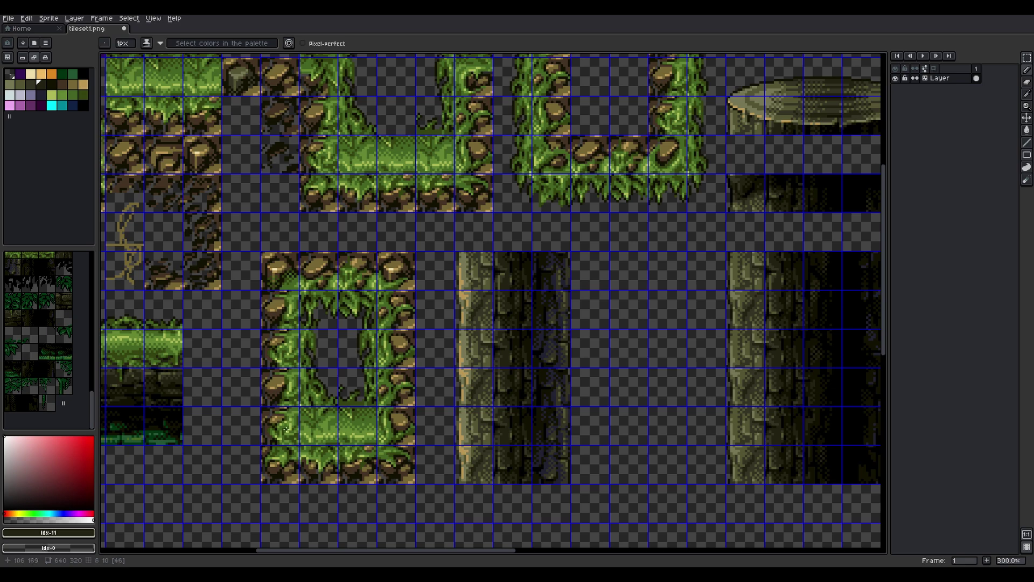
scroll(236, 362, right, 8)
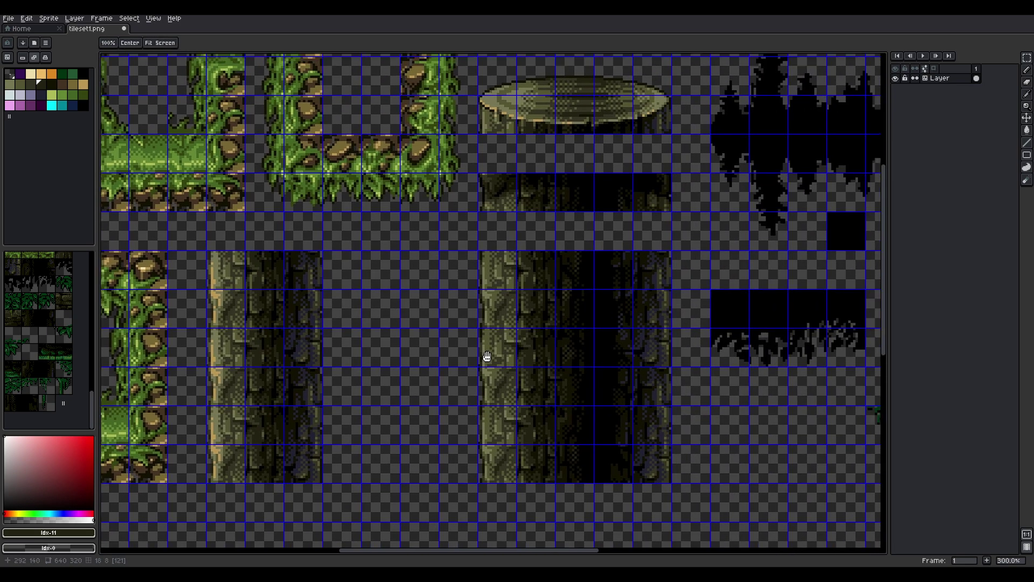
ctrl+scroll(619, 339, up, 1)
key(ctrl+')
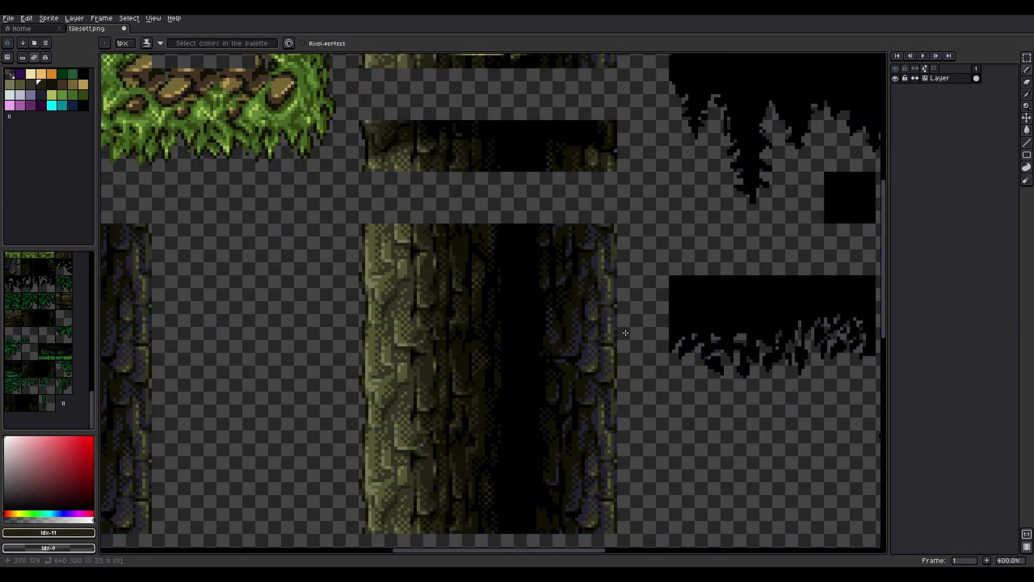
drag(612, 393, 603, 301)
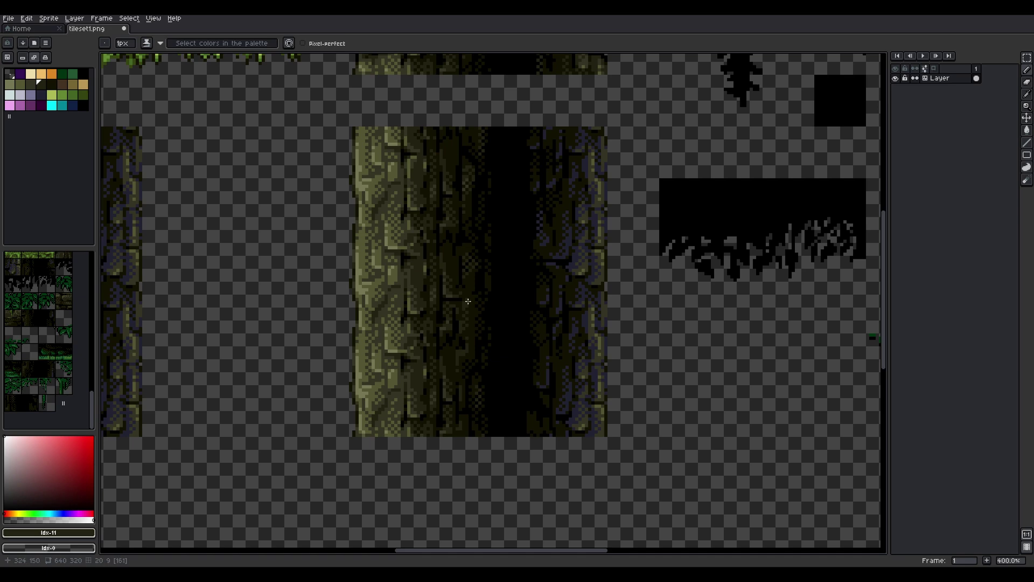
key(ctrl+')
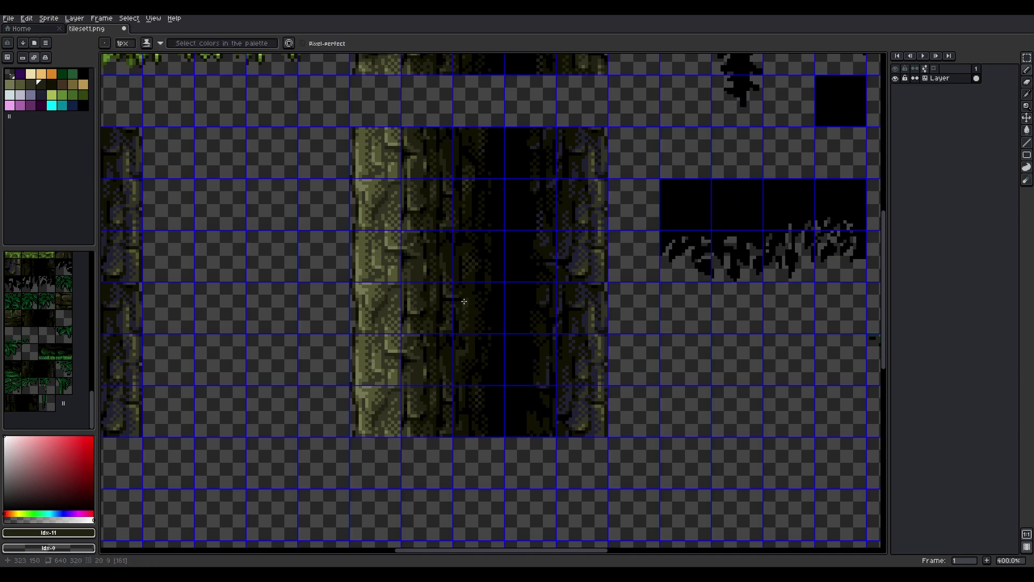
Step: Examine how the wide trunk, its base shadow row and the cut stump top divide into grid tiles
key(space)
drag(464, 301, 549, 320)
drag(418, 318, 390, 316)
drag(701, 284, 538, 344)
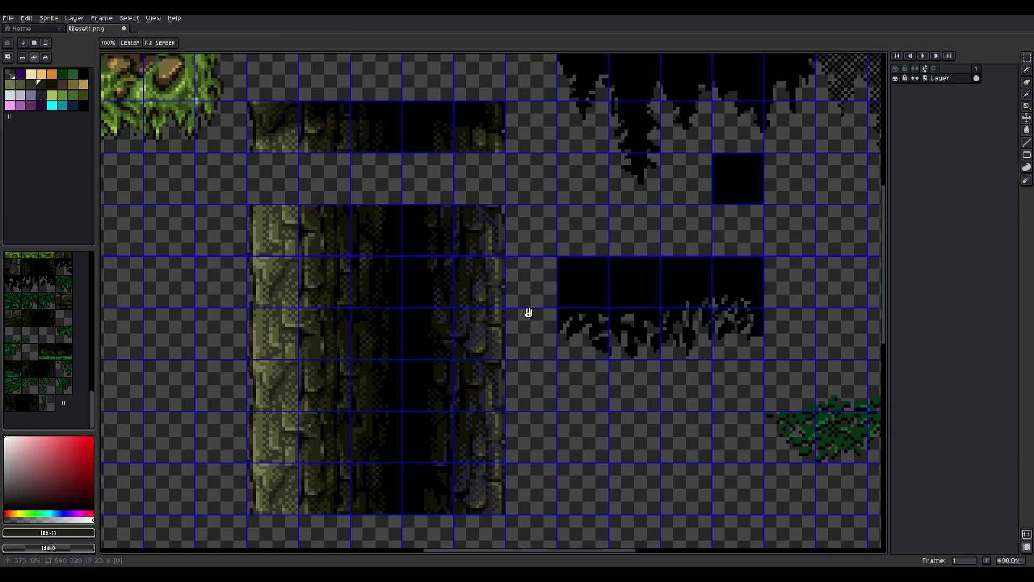
scroll(496, 316, up, 9)
scroll(496, 316, right, 1)
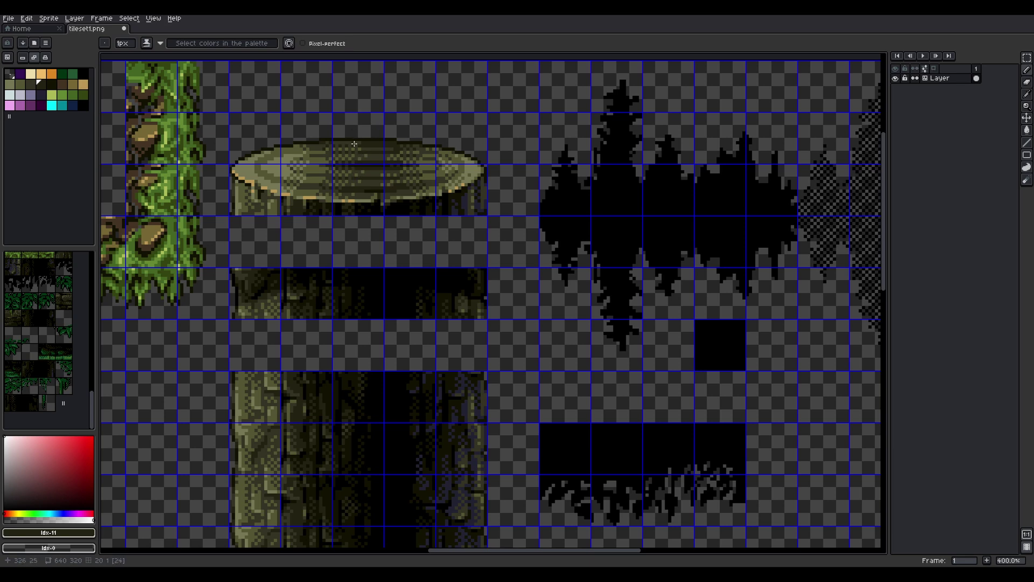
Step: Examine the solid and dithered treeline silhouettes, the hanging black grass and the dark green foliage tiles
middle_drag(510, 245, 411, 256)
middle_drag(656, 307, 474, 258)
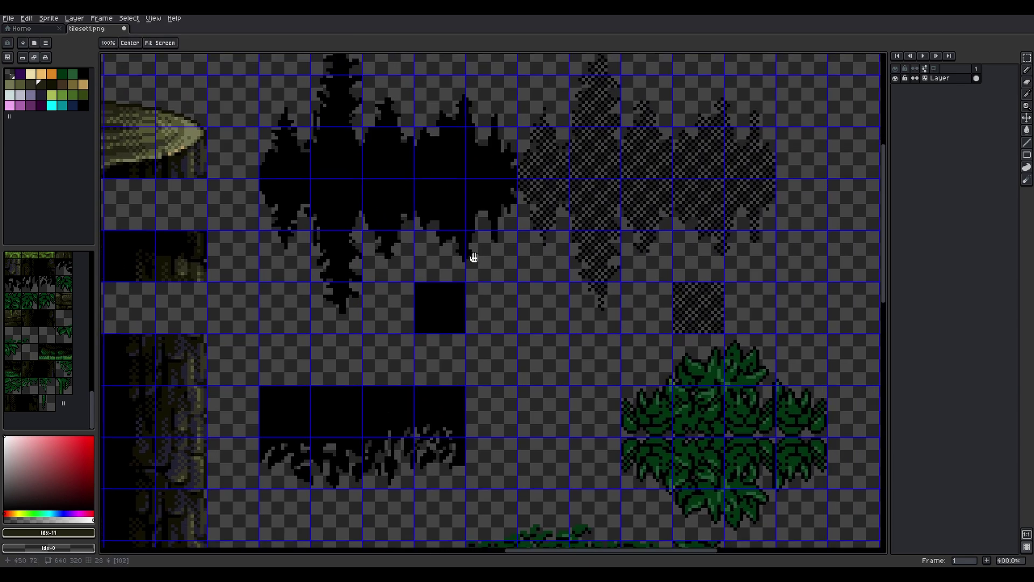
middle_drag(635, 346, 432, 195)
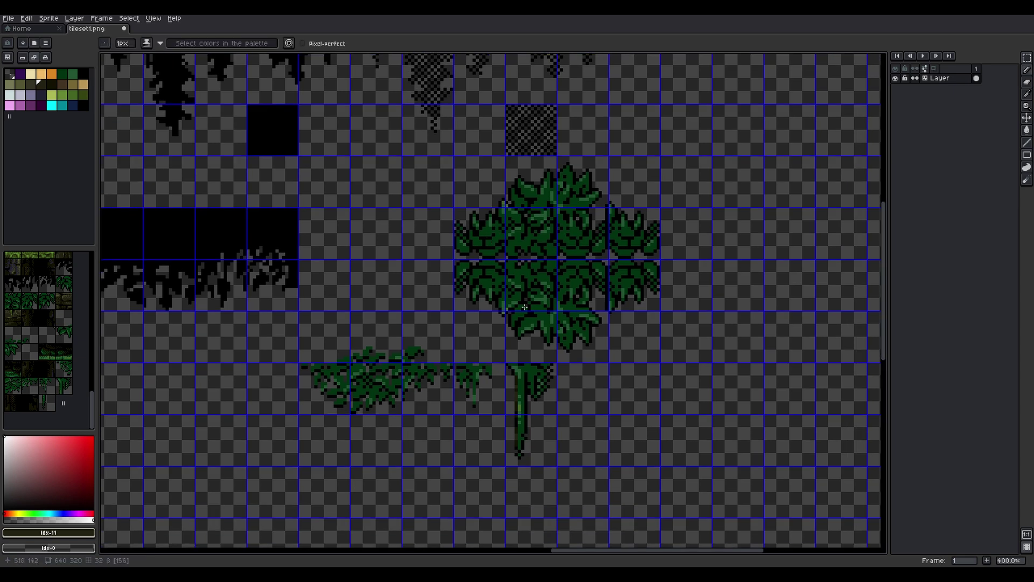
scroll(435, 221, up, 5)
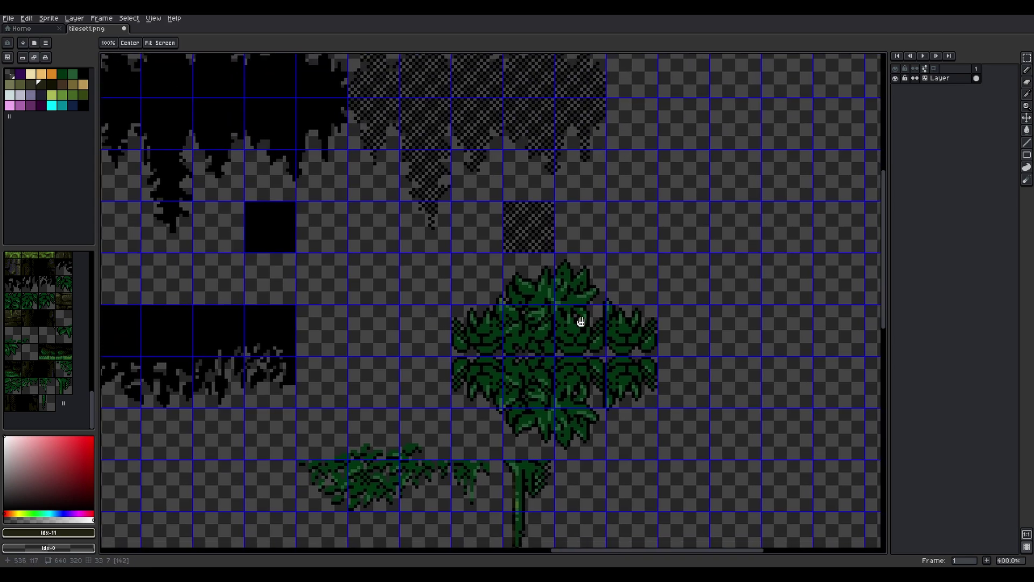
scroll(458, 263, up, 4)
scroll(457, 263, left, 4)
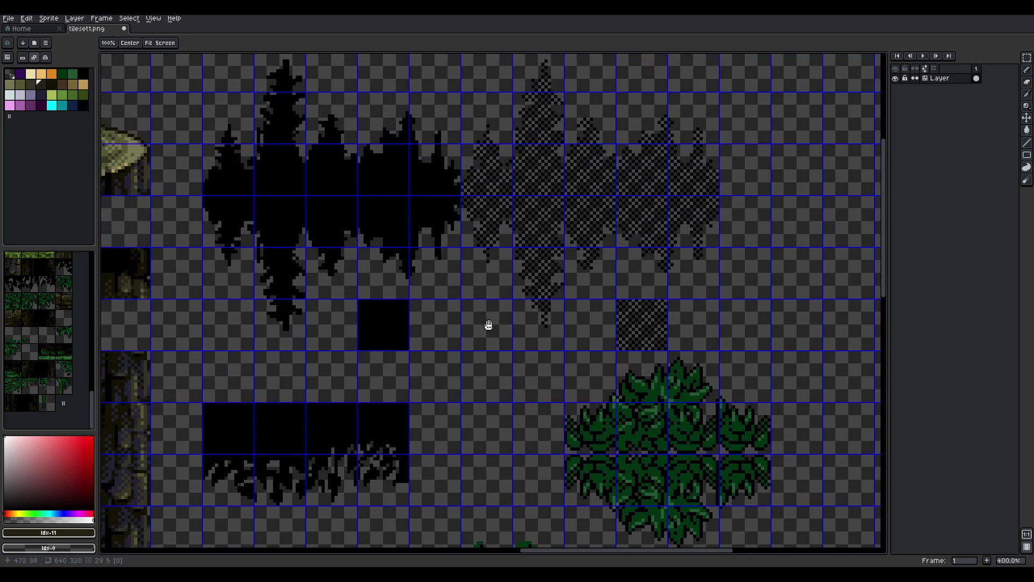
drag(459, 275, 476, 303)
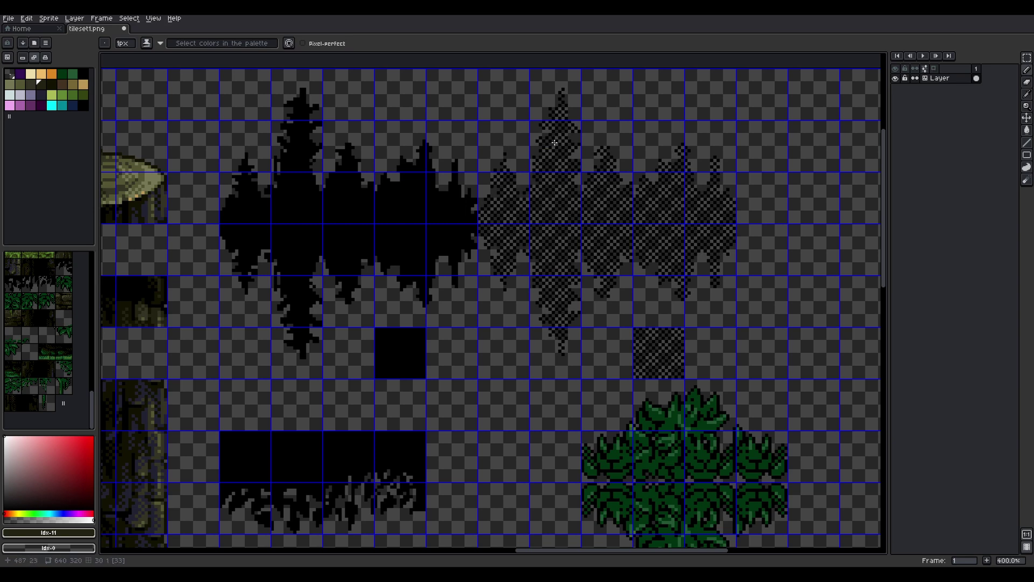
scroll(456, 303, down, 1)
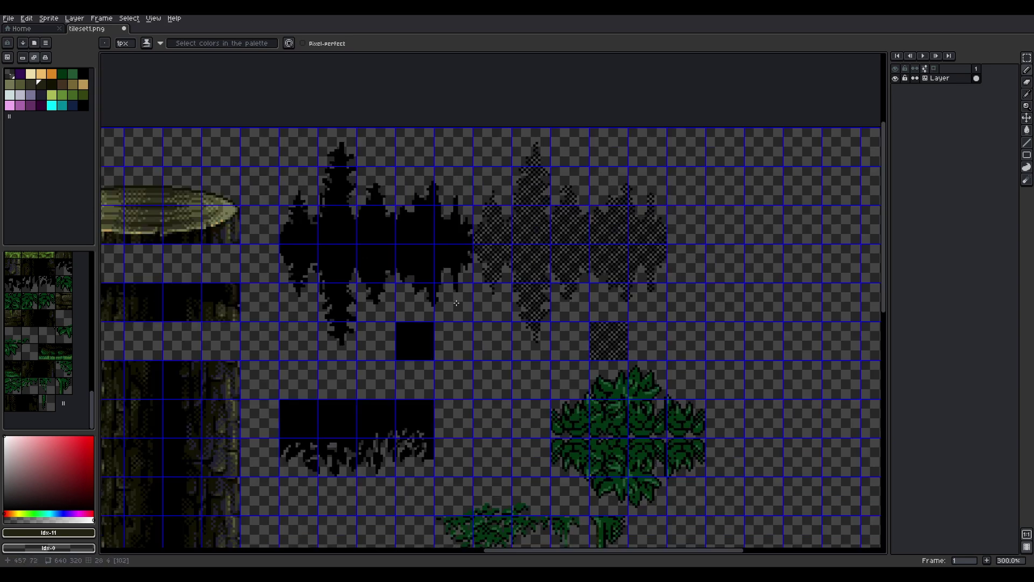
scroll(463, 311, down, 1)
middle_drag(390, 310, 714, 193)
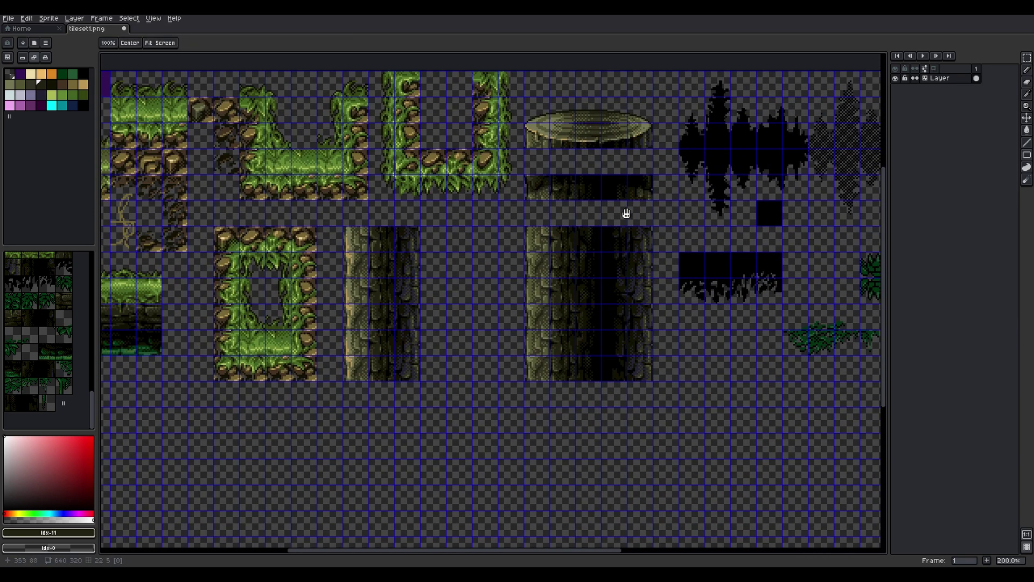
mouse_move(450, 247)
middle_down()
mouse_move(612, 249)
mouse_move(648, 263)
middle_up()
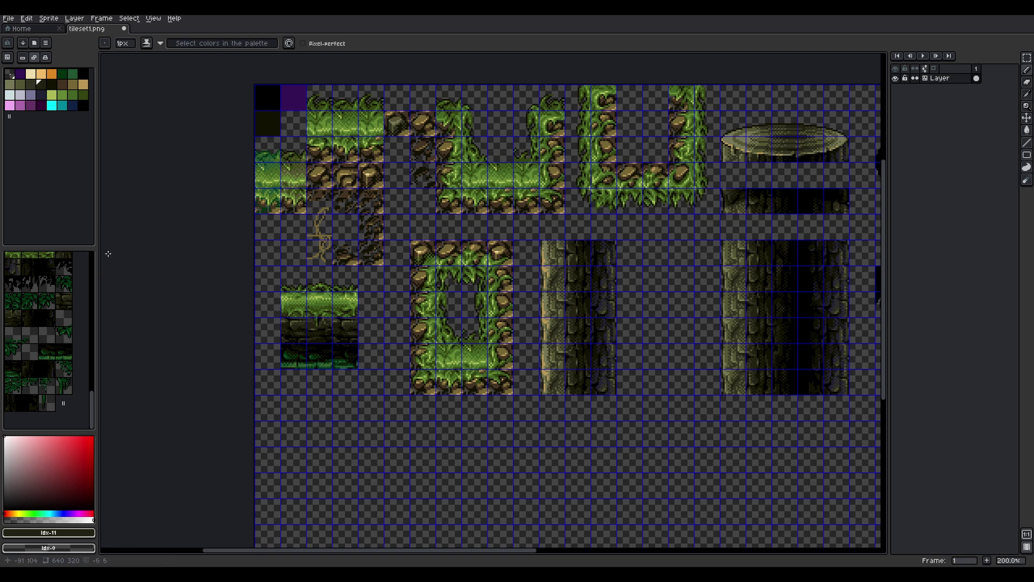
Step: Select in turn the palette's black entry 31, cyan-to-navy 28–30, pink-to-purple 24–27 and cream-to-orange 2–4 colors
click(83, 105)
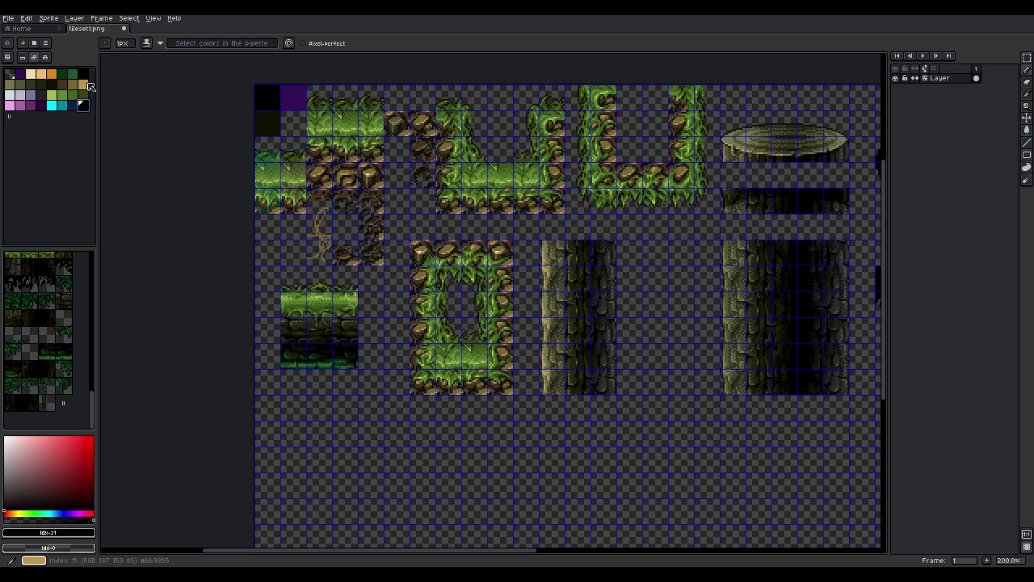
drag(53, 106, 72, 105)
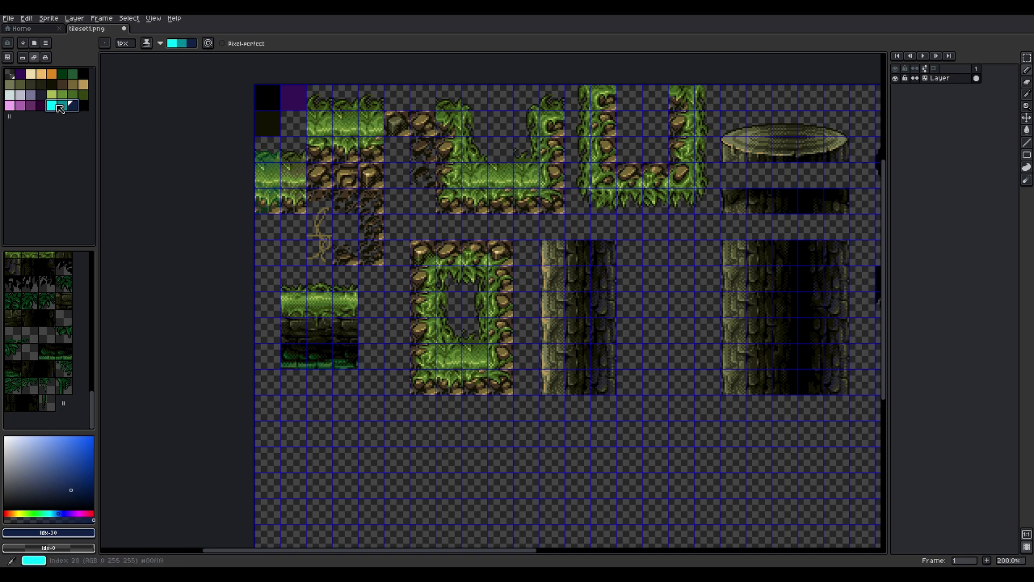
drag(10, 105, 41, 105)
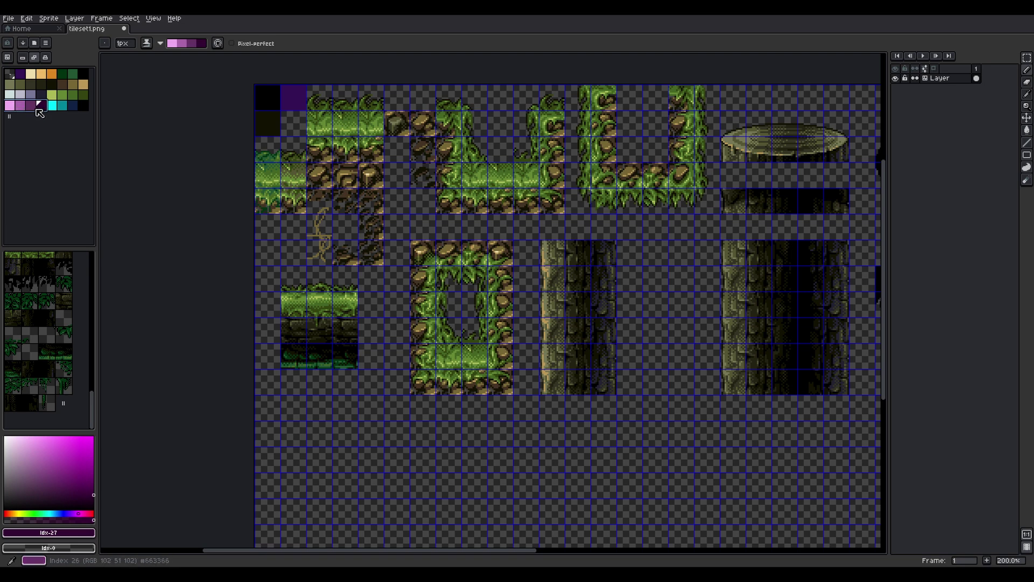
drag(31, 74, 52, 73)
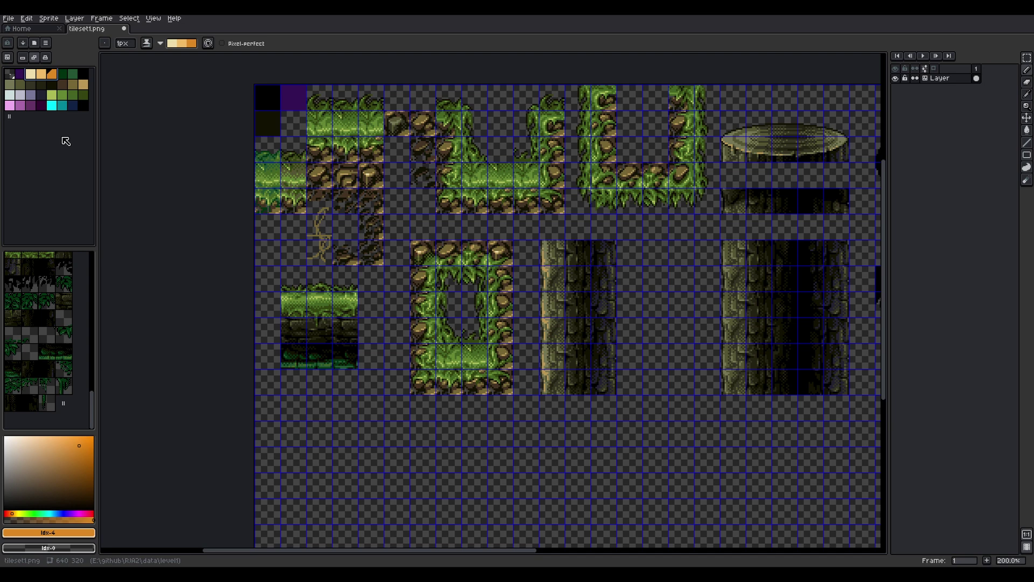
Step: Examine the grass and rock ledge tiles and both tree trunks in the tileset
middle_drag(630, 185, 611, 191)
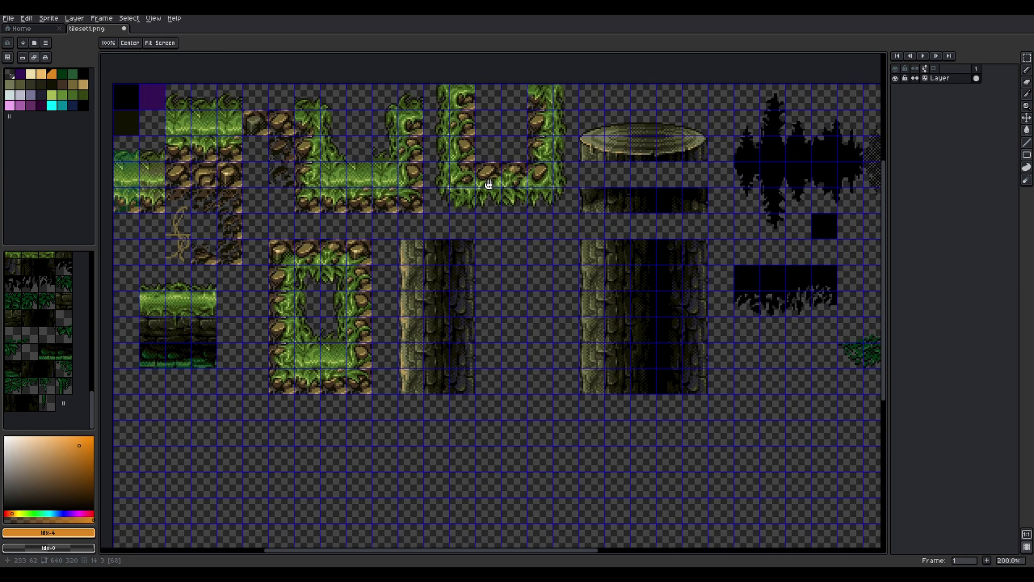
middle_drag(496, 190, 567, 214)
scroll(440, 203, up, 1)
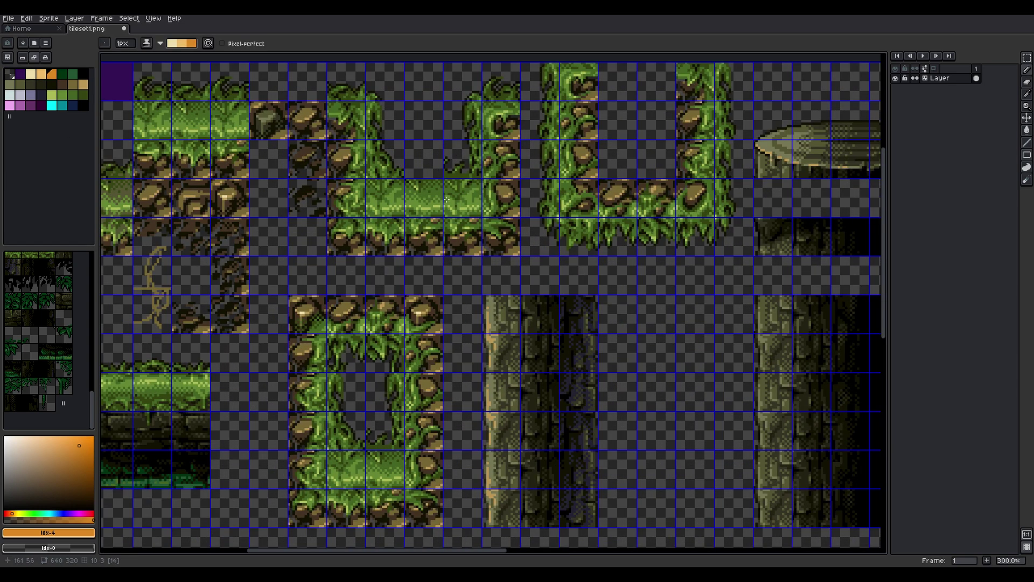
drag(447, 199, 507, 206)
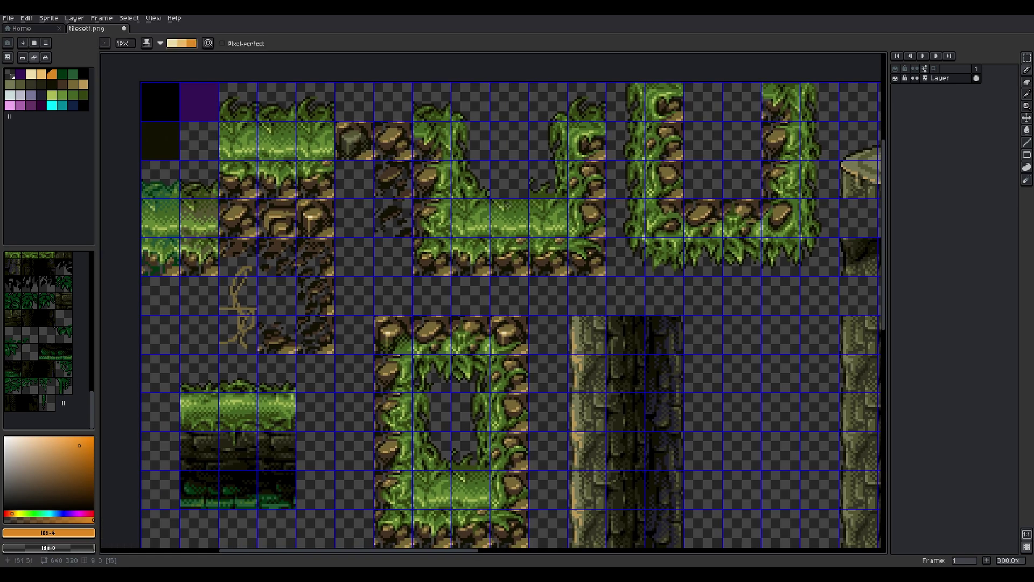
mouse_move(756, 266)
mouse_down()
mouse_move(552, 224)
mouse_move(479, 142)
mouse_up()
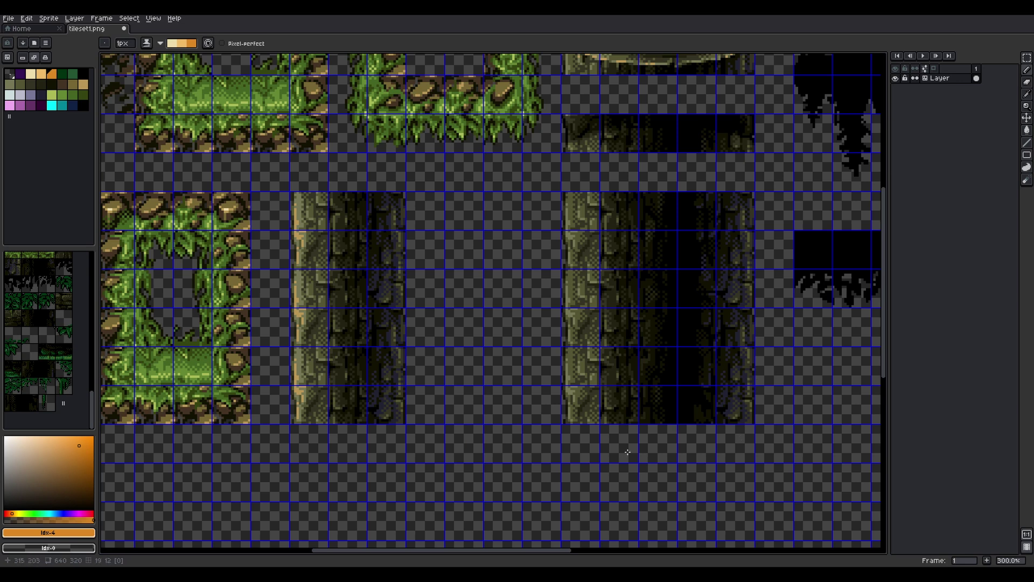
Step: Switch to Scorpion Editor and open map_1_0 for editing in Tiled
scroll(447, 260, down, 1)
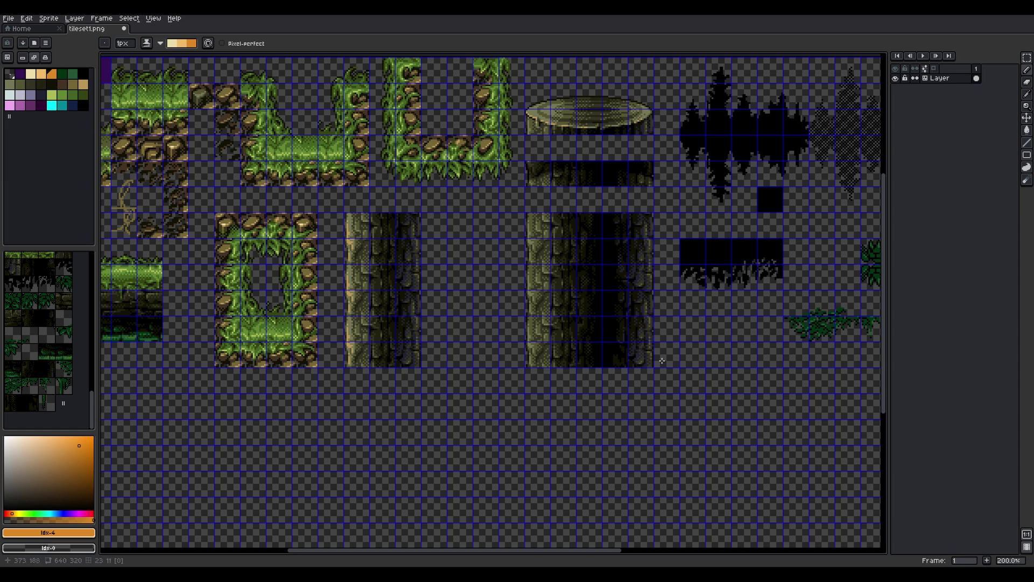
middle_drag(442, 240, 498, 286)
key(alt+Tab)
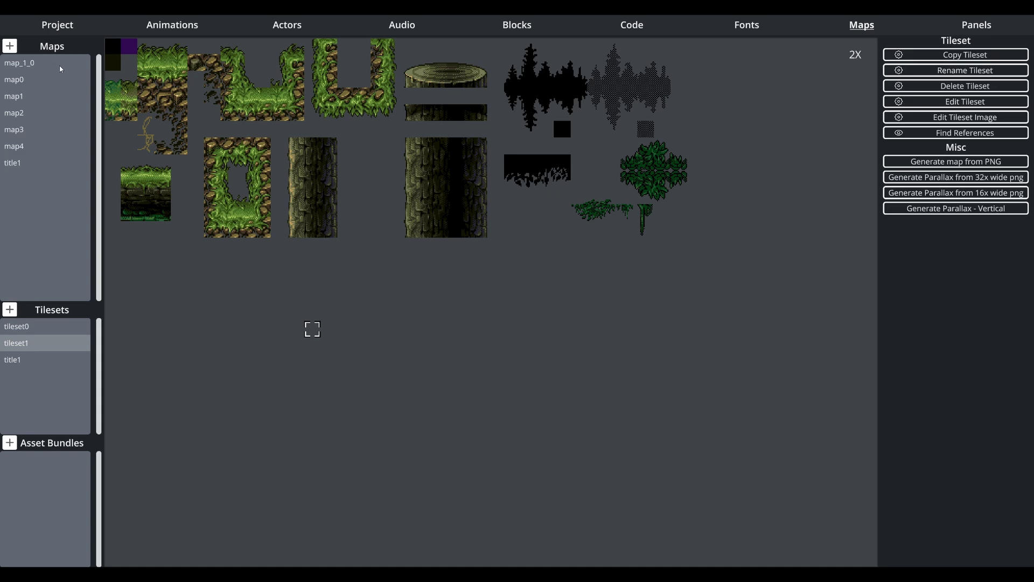
click(42, 63)
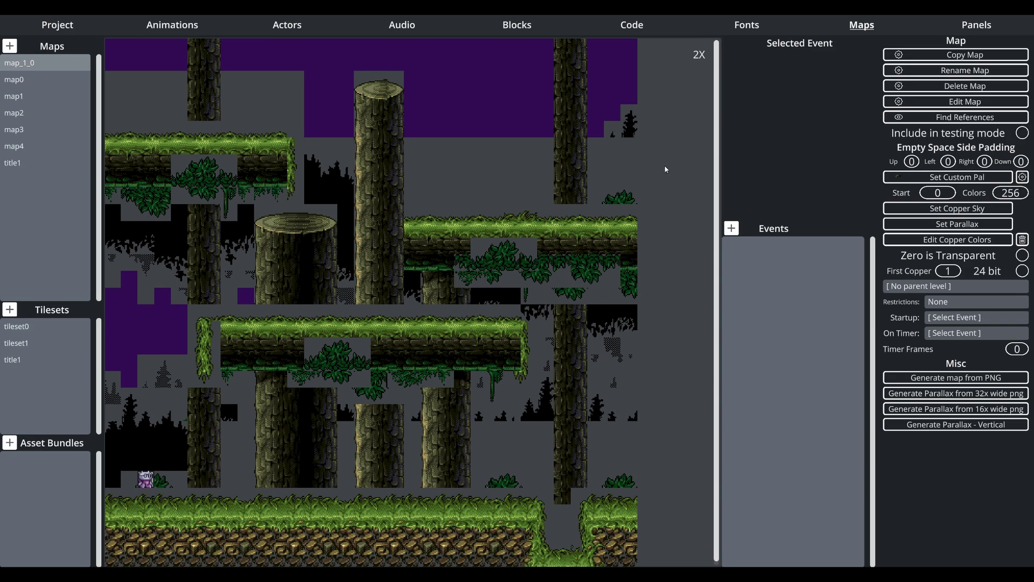
click(931, 106)
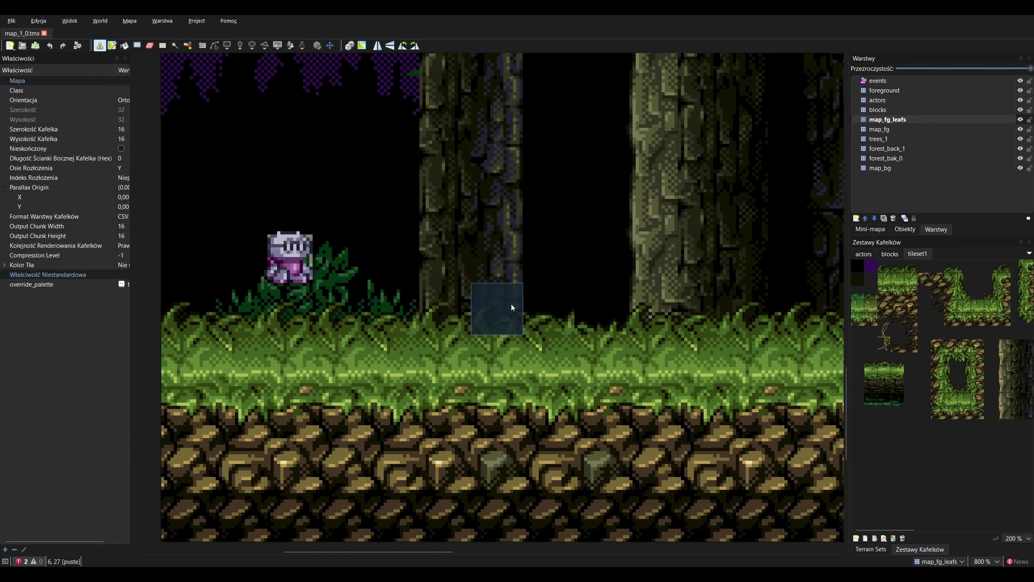
Step: Examine the assembled forest map, from the player's starting spot up to the grassy log platforms and cut stump
ctrl+scroll(593, 289, down, 1)
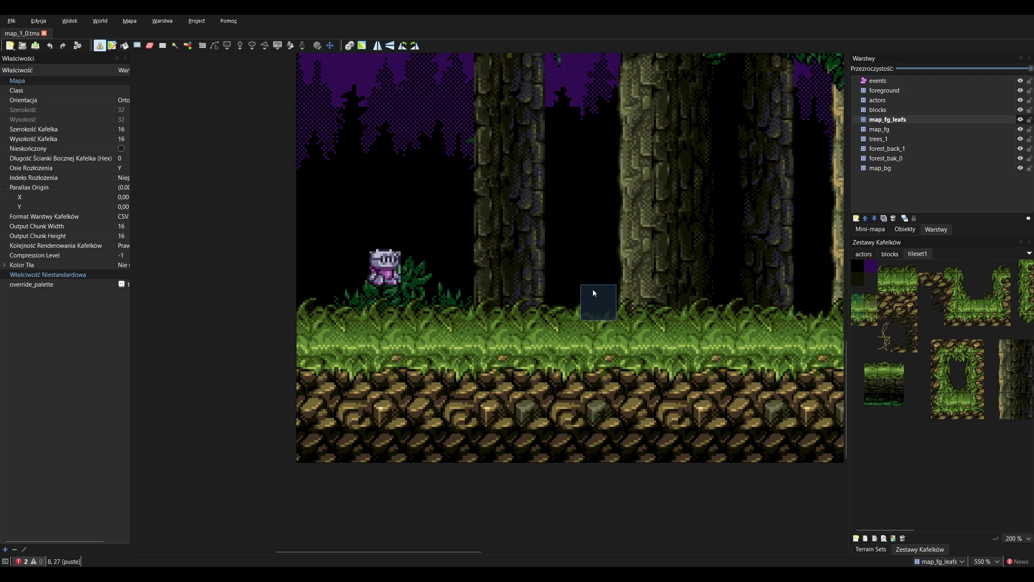
middle_drag(664, 187, 580, 246)
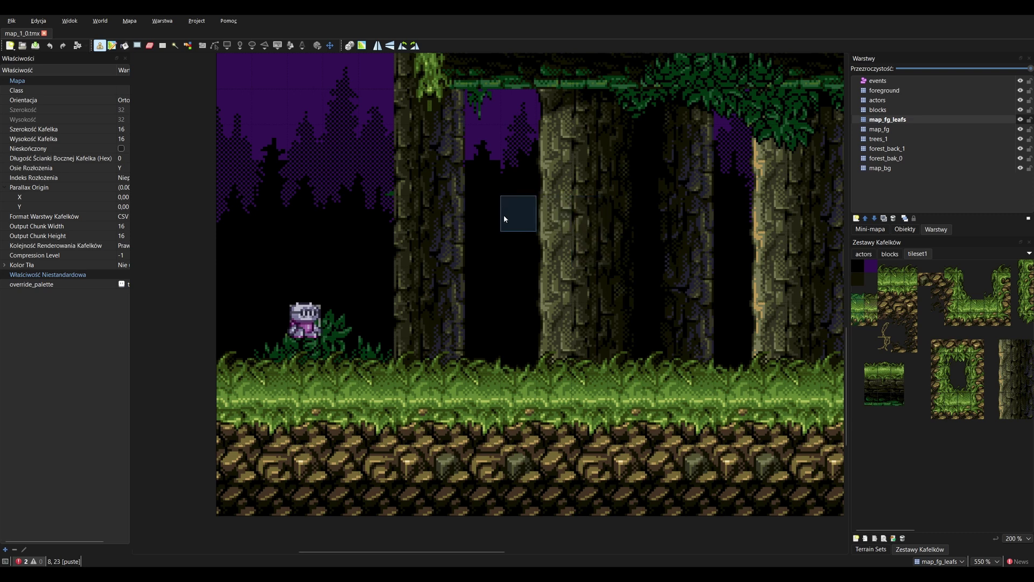
ctrl+scroll(534, 229, down, 2)
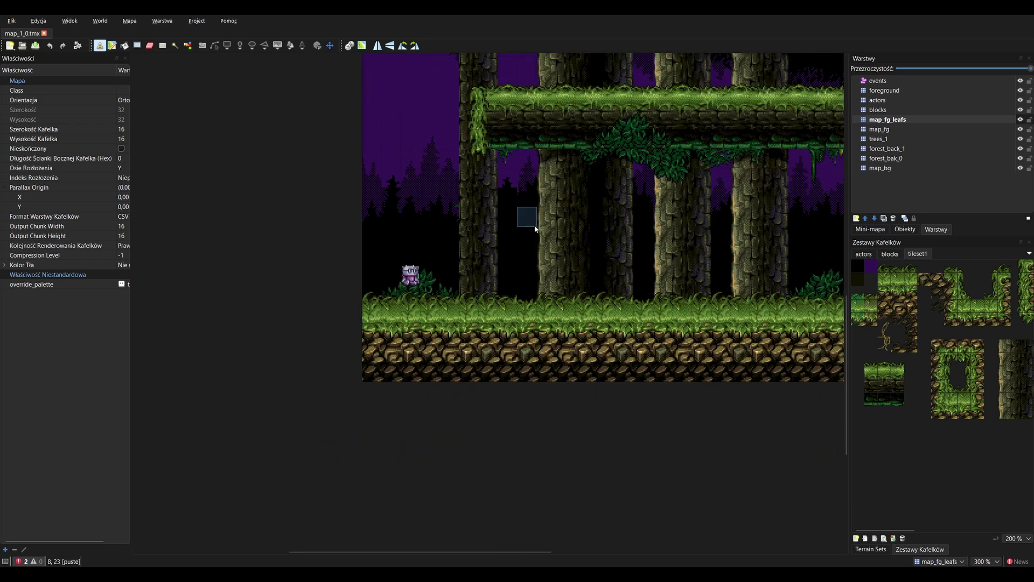
middle_drag(601, 178, 428, 320)
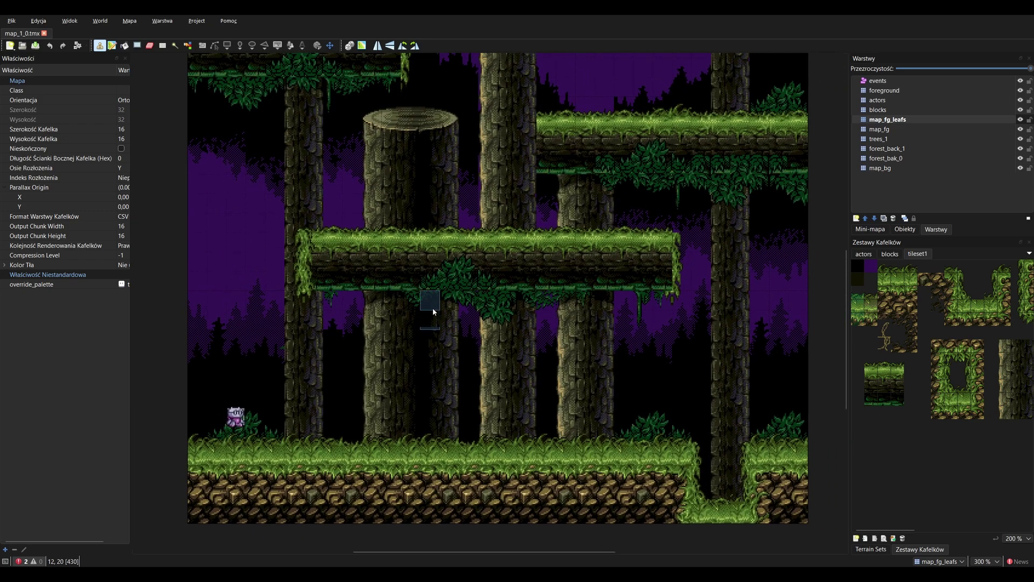
ctrl+scroll(434, 310, down, 1)
ctrl+scroll(443, 293, up, 1)
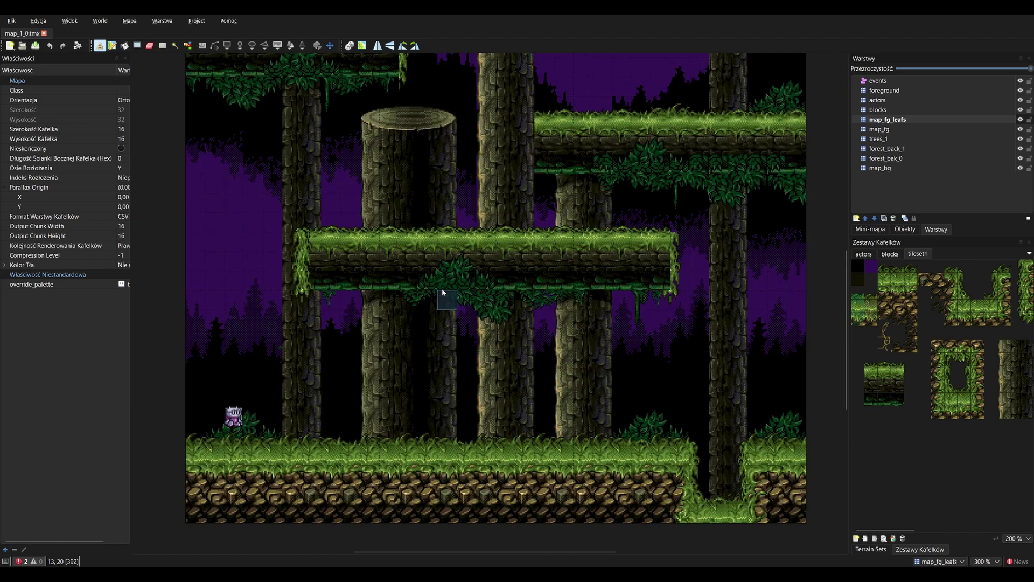
middle_drag(453, 269, 464, 289)
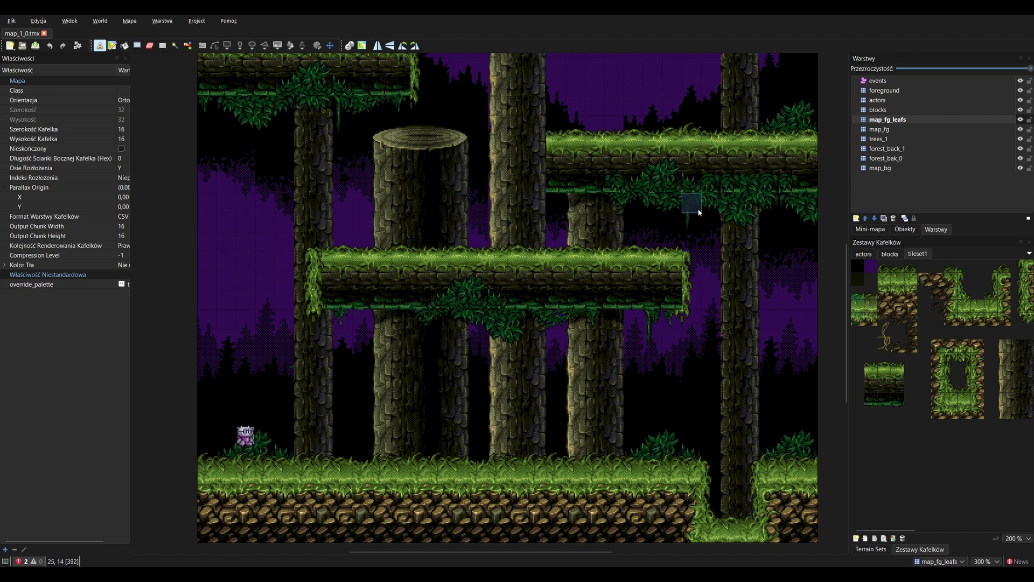
Step: Hide the map_fg_leafs, map_fg, trees_1, forest_back_1 and forest_bak_0 layers to isolate the map_bg background
click(1020, 120)
click(1020, 130)
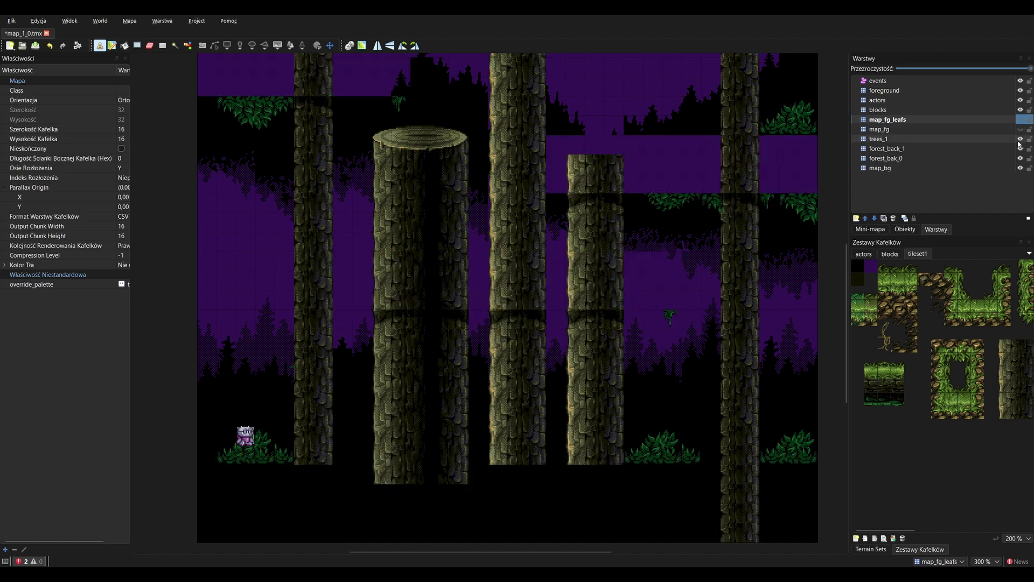
click(1019, 139)
click(1020, 149)
click(1020, 158)
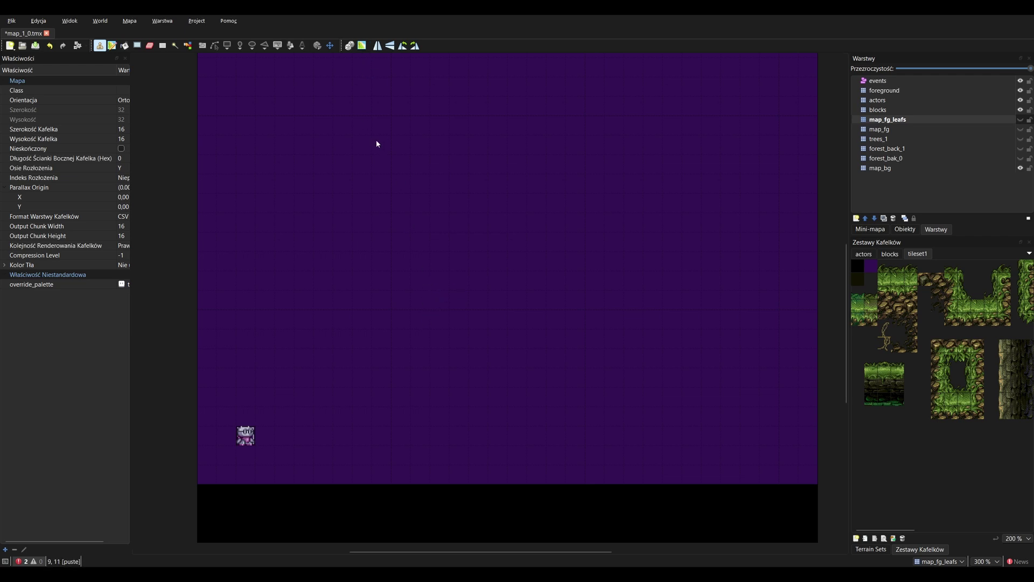
Step: Switch to the tileset image in Aseprite and pick the palette's dark purple entry 1 for the Pencil
key(alt+Tab)
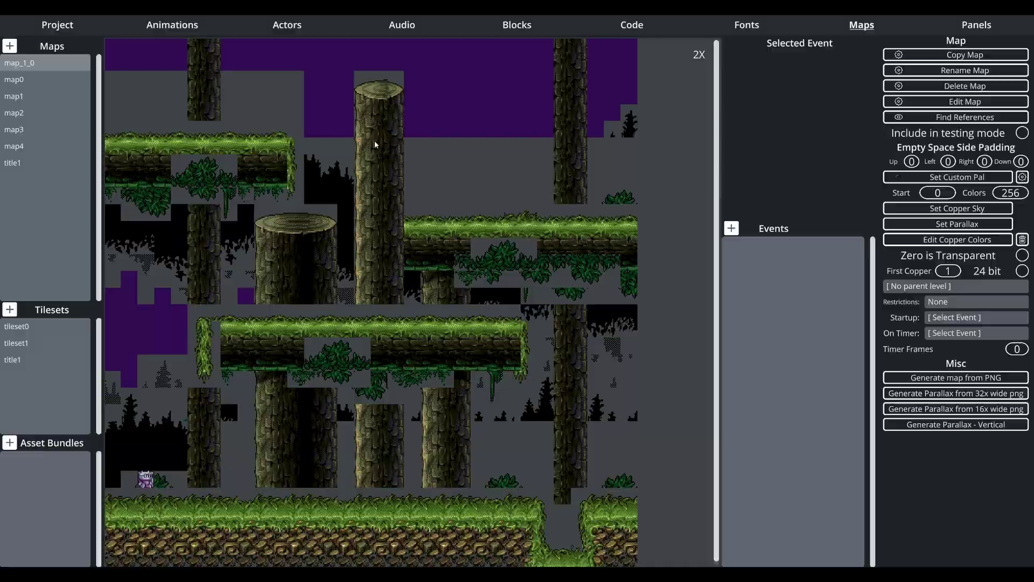
key(alt+Tab)
key(alt+Tab)
key(alt+Tab)
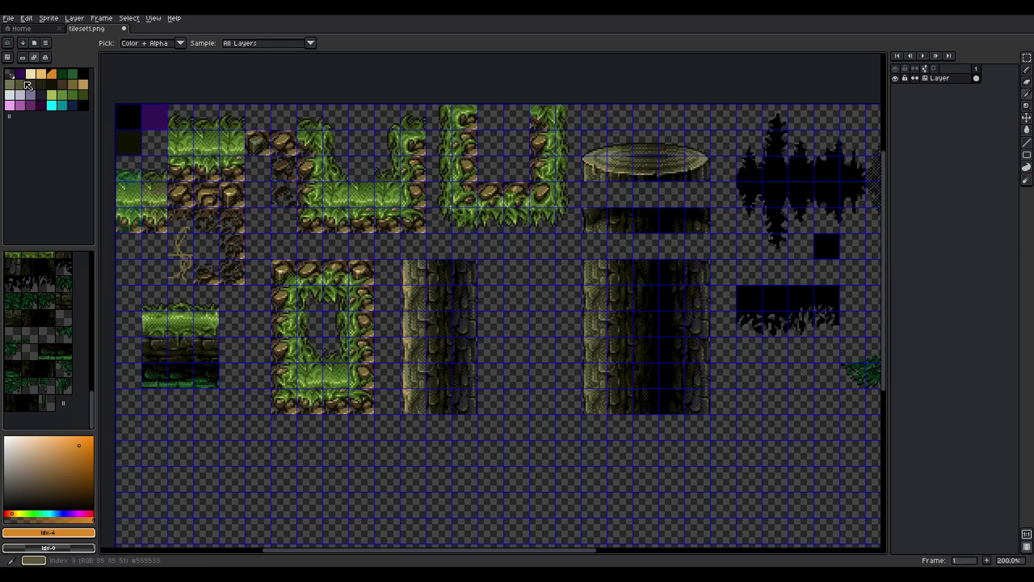
click(23, 75)
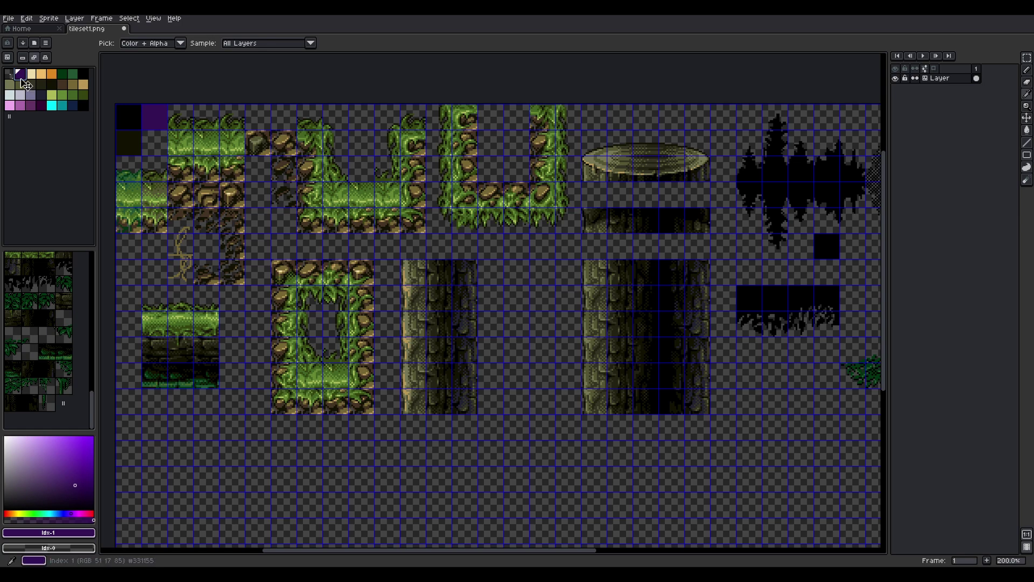
key(b)
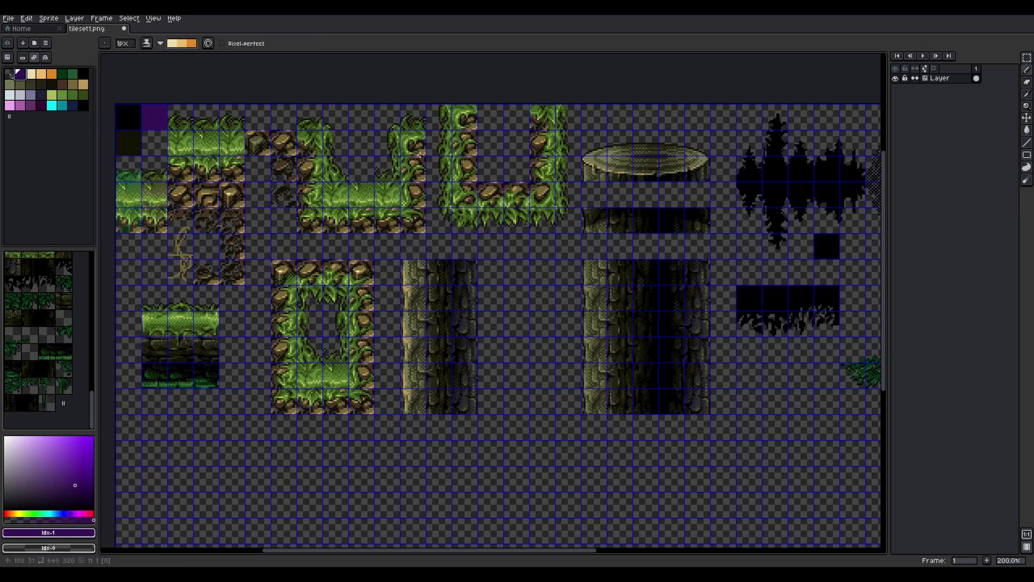
Step: Return to the map in Tiled and show the trees_1 and map_fg layers again, leaving forest_back_1 hidden
key(alt+Tab)
click(423, 151)
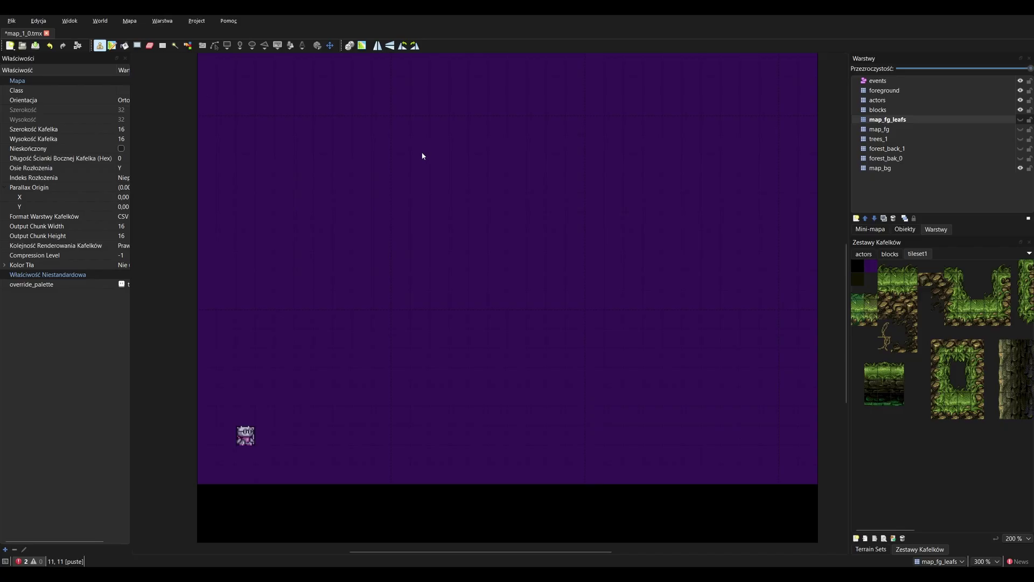
click(1020, 149)
click(1021, 149)
click(1020, 139)
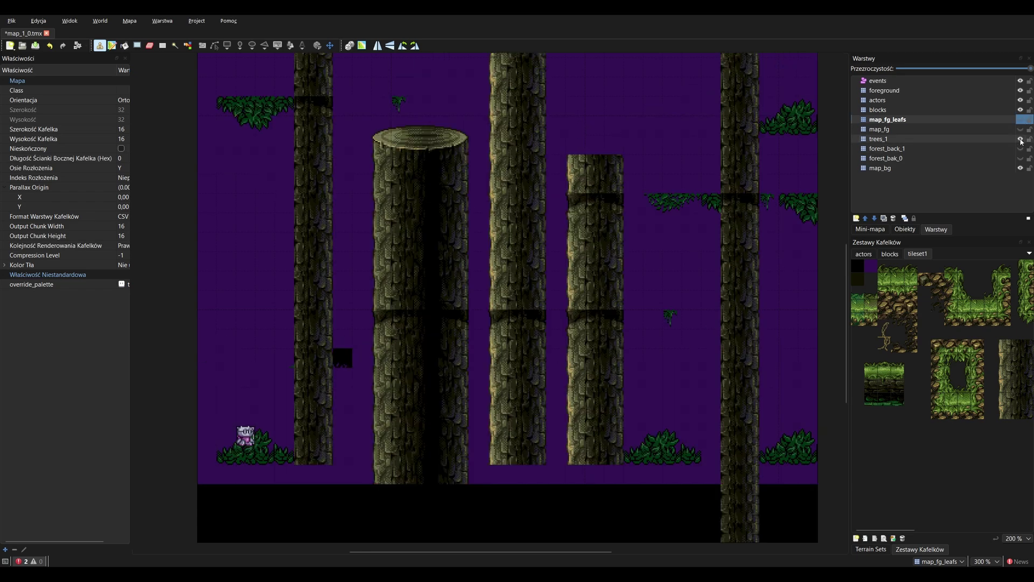
click(1020, 130)
click(1021, 130)
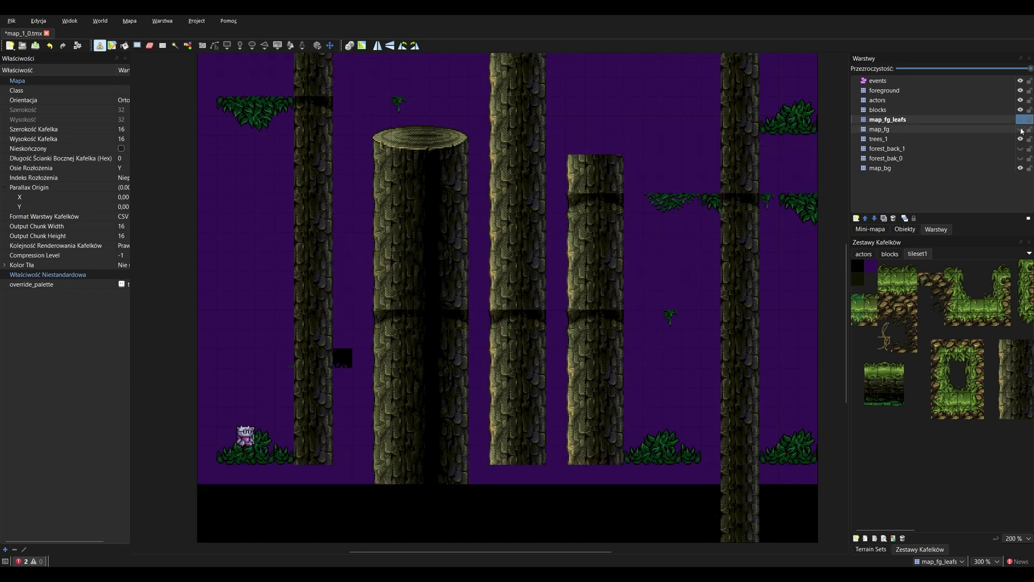
click(1020, 129)
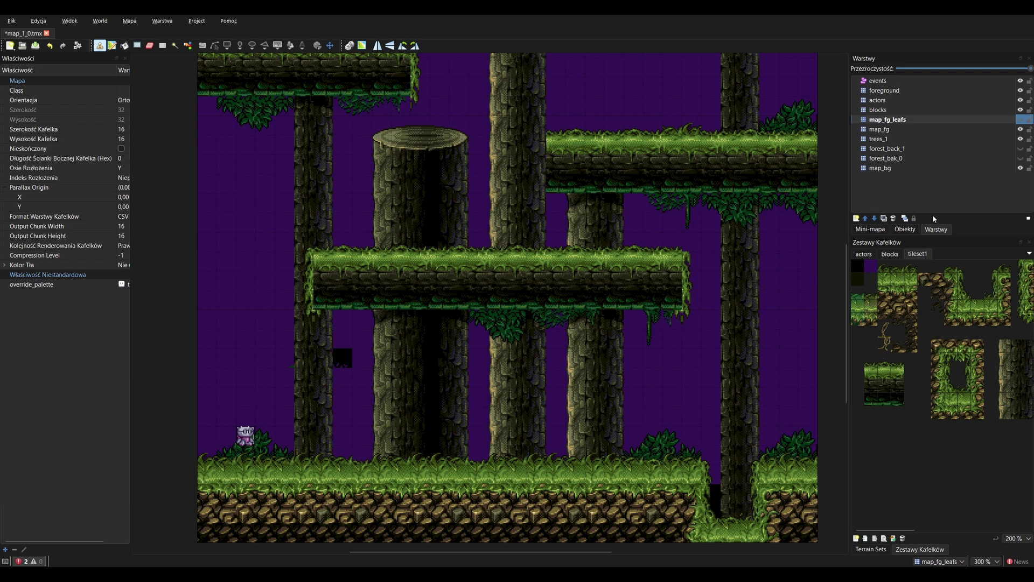
Step: Toggle the forest_back_1 and forest_bak_0 layers to compare the treelines, leaving both shown
click(1020, 149)
click(1021, 150)
click(1020, 149)
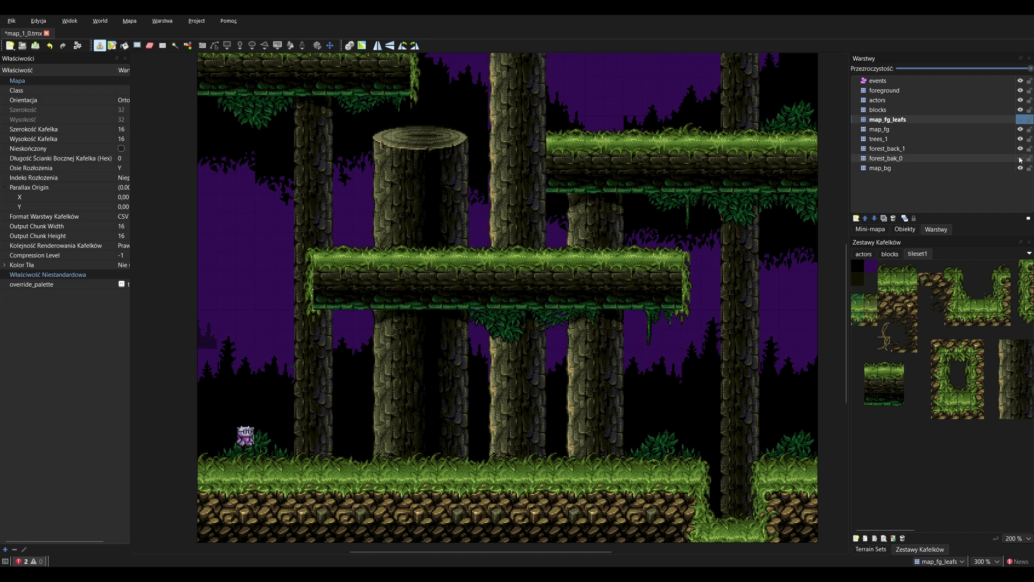
click(1020, 159)
click(1020, 159)
click(1020, 159)
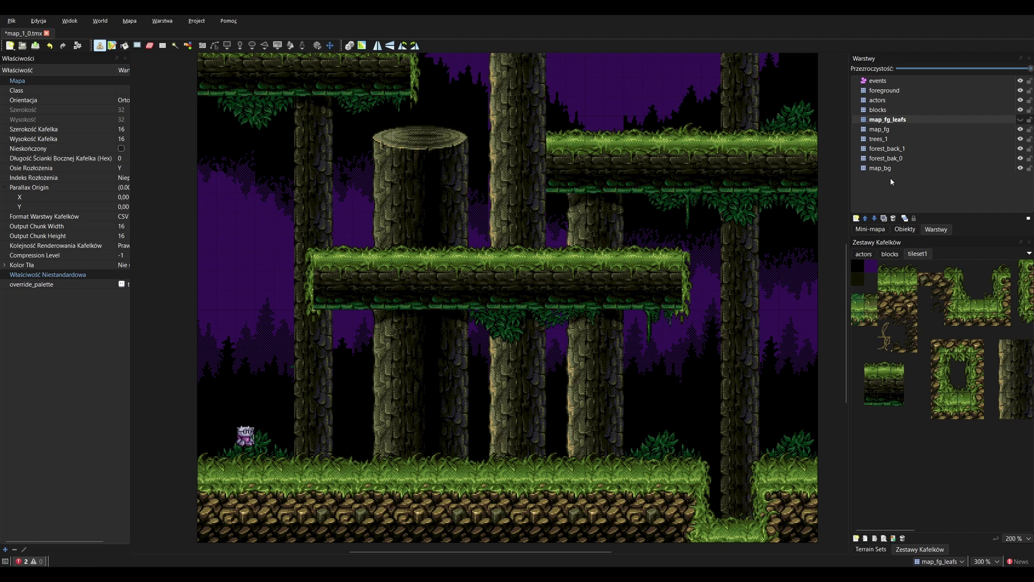
Step: Toggle the map_fg_leafs layer to compare the foreground foliage, leaving it shown
click(1021, 120)
click(1021, 120)
click(1021, 120)
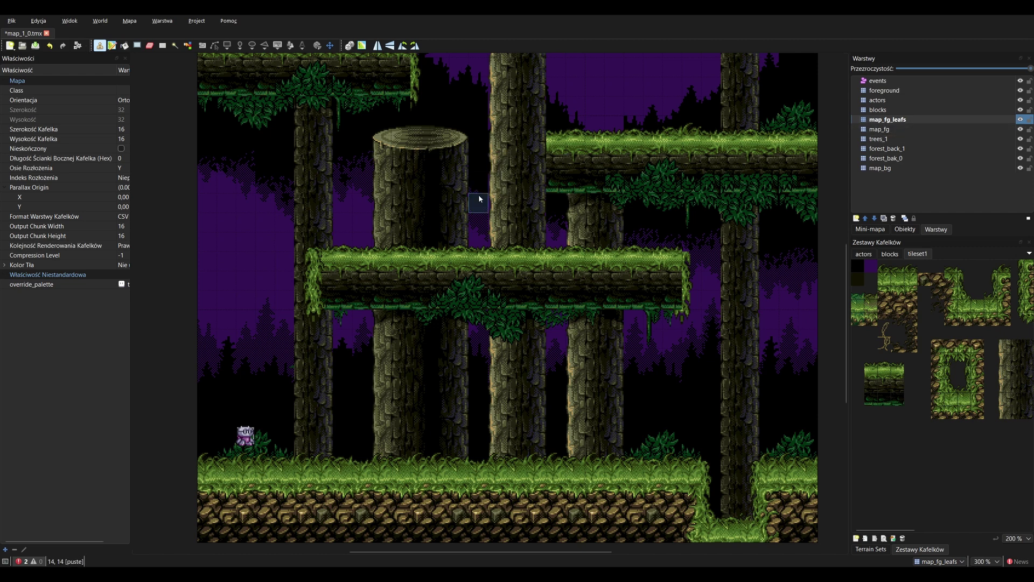
Step: Compare the trunk, treeline and foliage tiles in Aseprite with their use on the map in Tiled
key(alt+Tab)
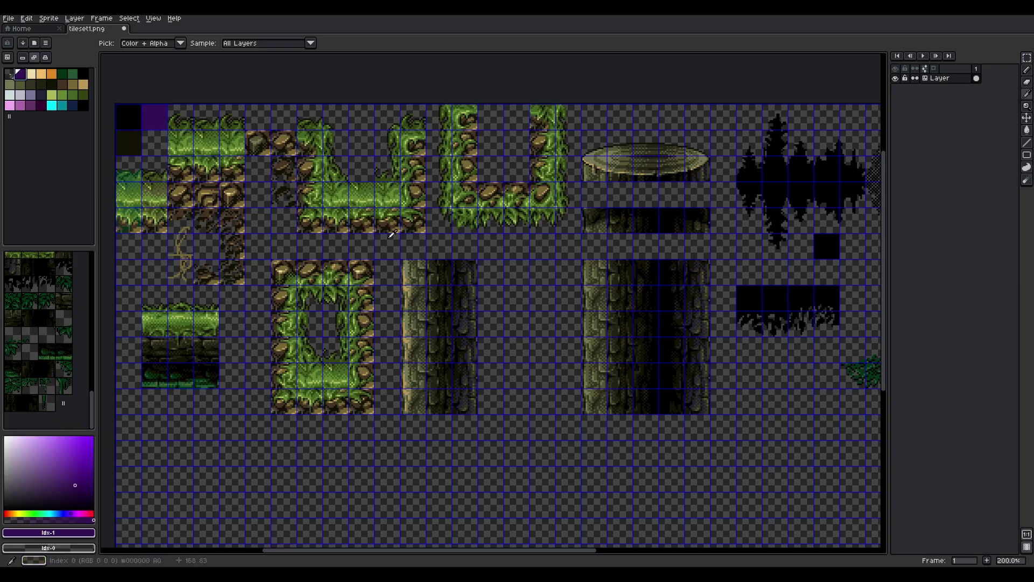
mouse_move(714, 339)
middle_down()
mouse_move(568, 334)
mouse_move(389, 304)
middle_up()
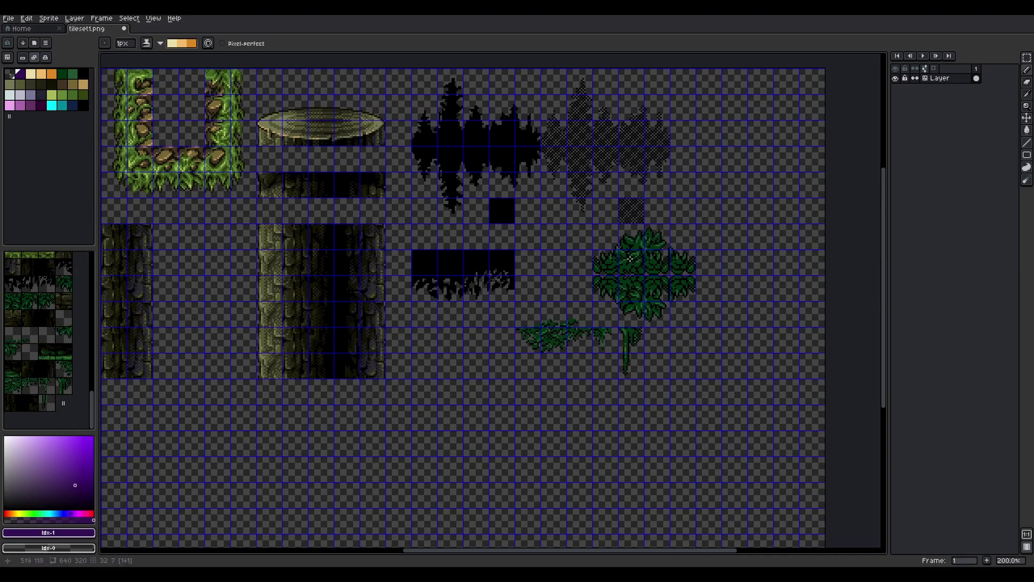
middle_drag(428, 301, 528, 334)
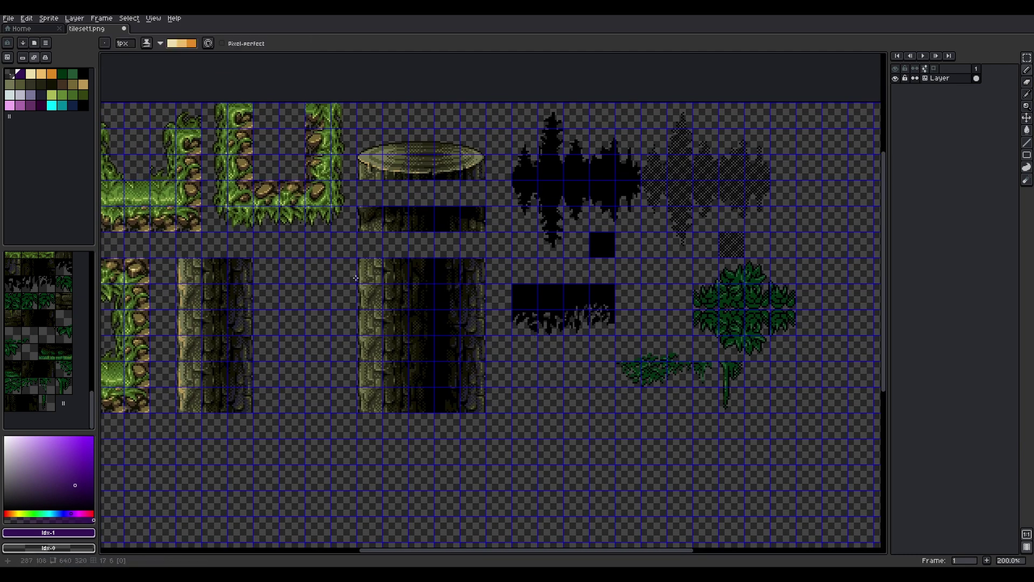
key(alt+Tab)
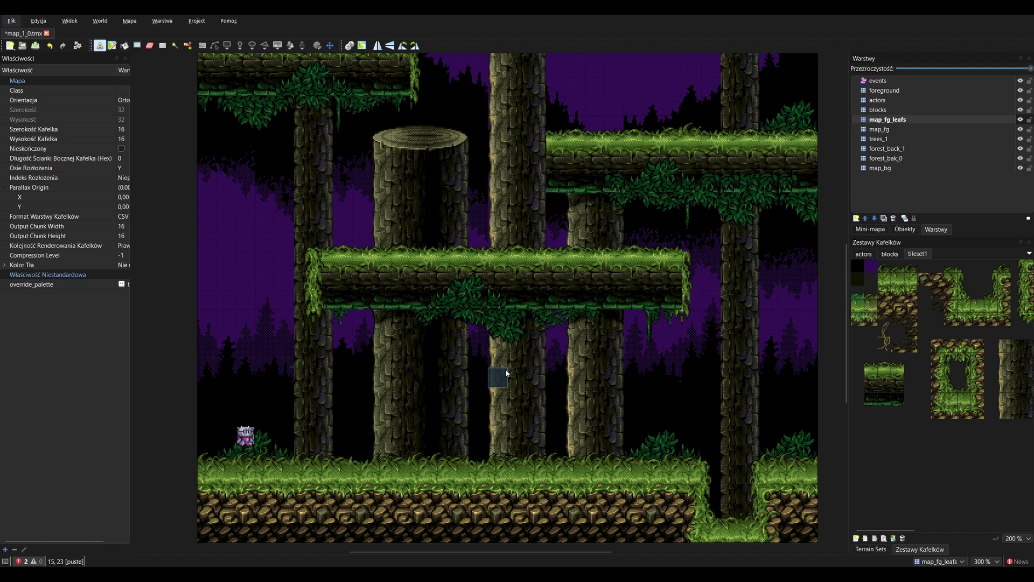
middle_drag(591, 289, 587, 328)
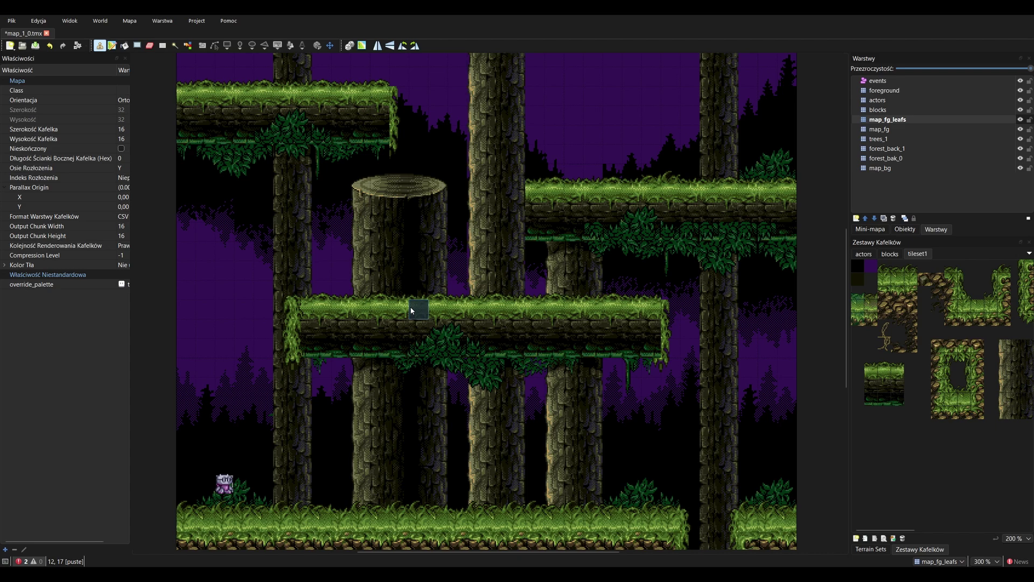
Step: Switch to Scorpion Editor, open the project settings and run the game in FS-UAE
key(alt+Tab)
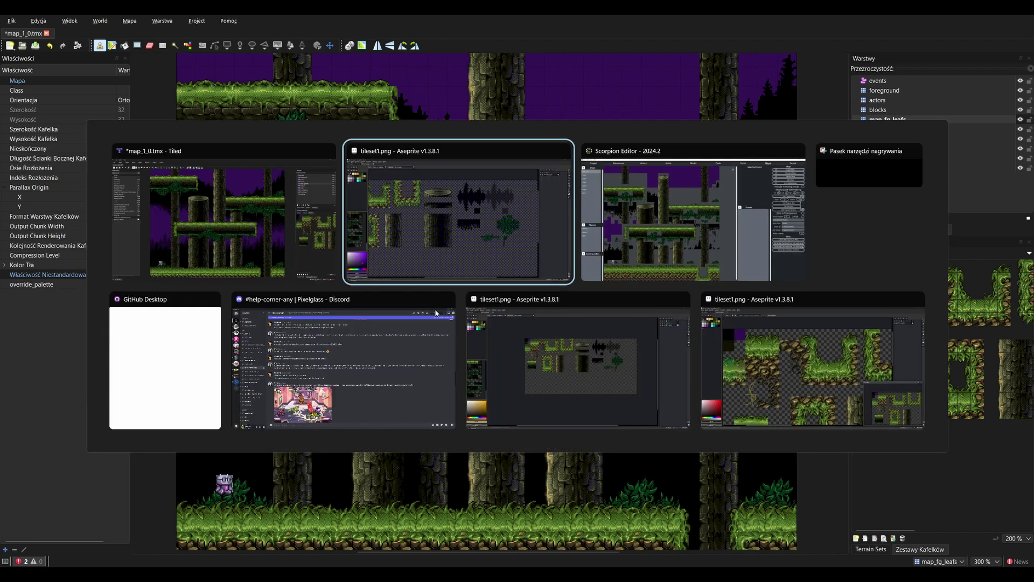
key(alt+Tab)
click(65, 29)
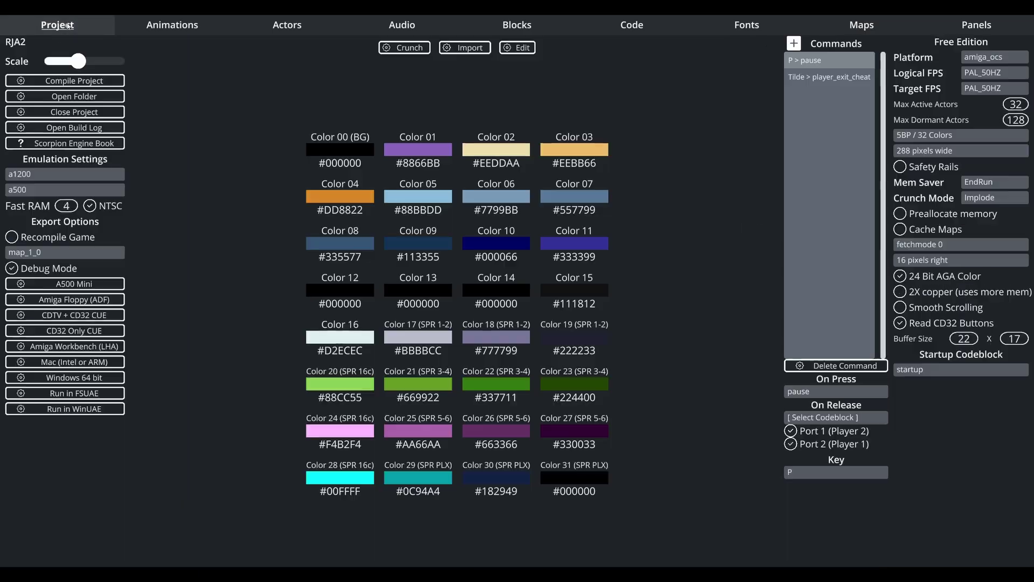
click(105, 393)
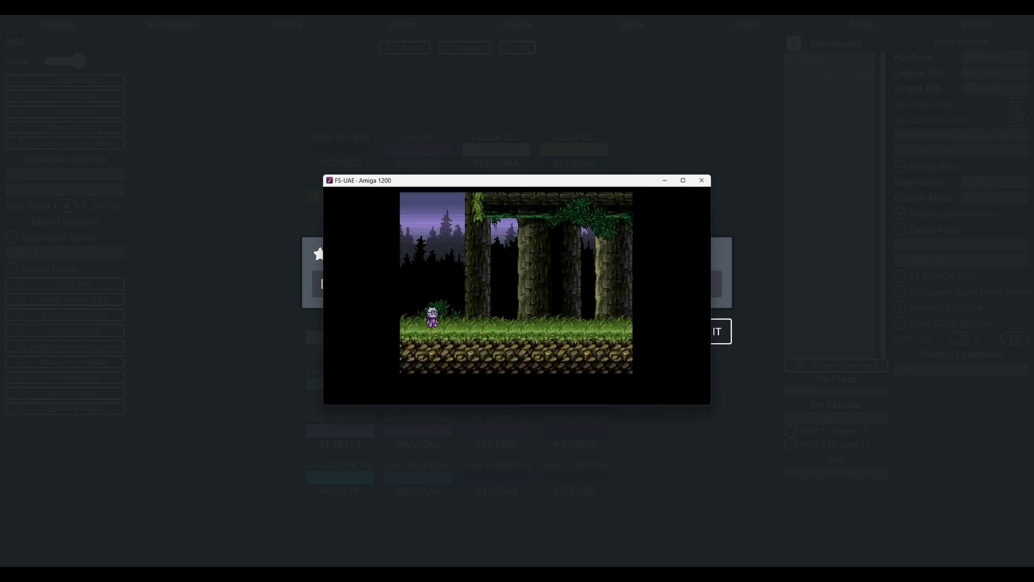
Step: Lower the emulator's volume to 10% and display it full screen
key(F12+comma)
key(F12+comma)
key(F12+comma)
key(F12+comma)
key(XF86AudioLowerVolume)
key(F12+f)
Step: Playtest the level by walking the character past the tree trunks and climbing onto the grassy log platform
key(Right)
key(Left)
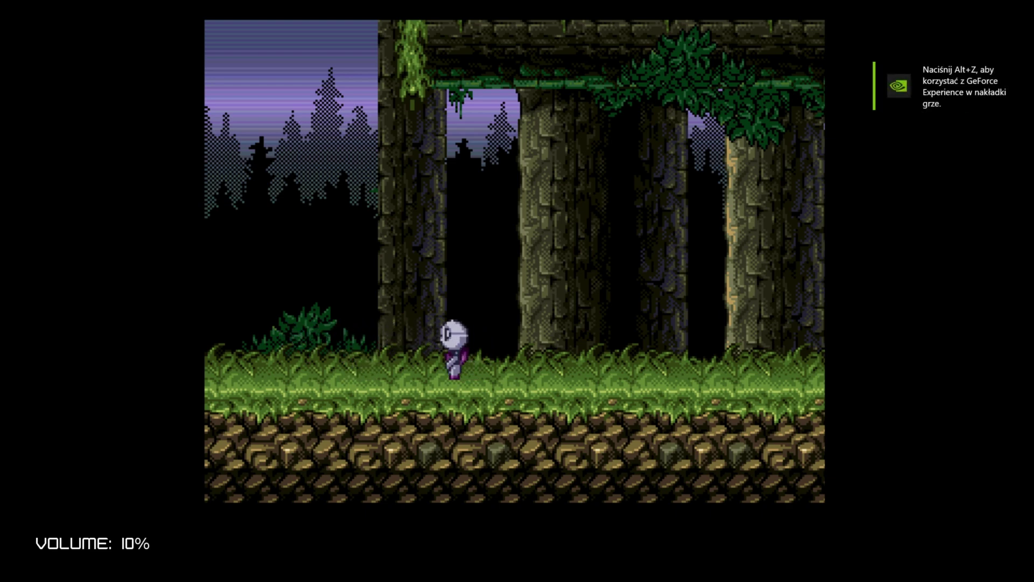
key(Left)
key(Right)
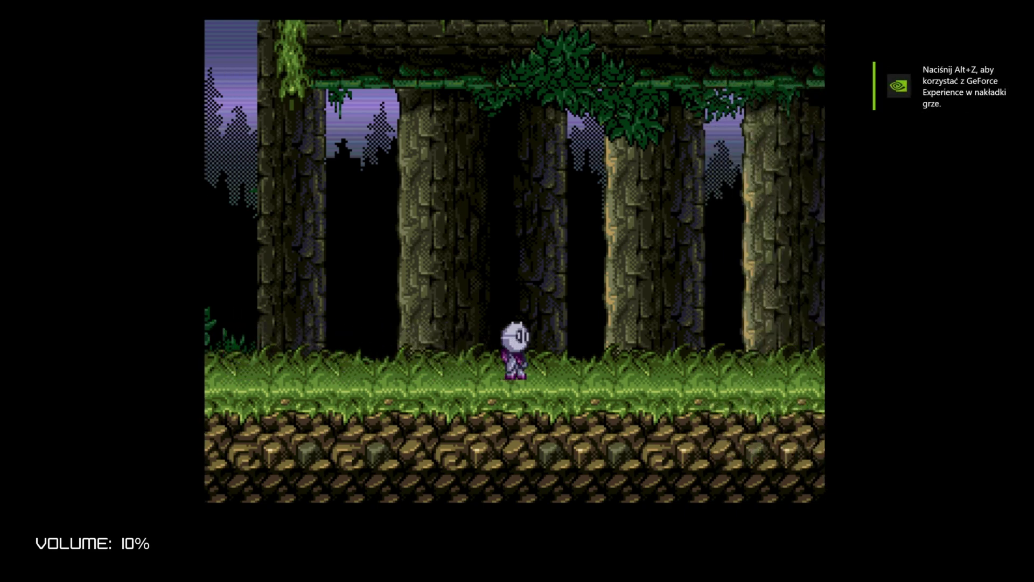
key(Right)
key(Up)
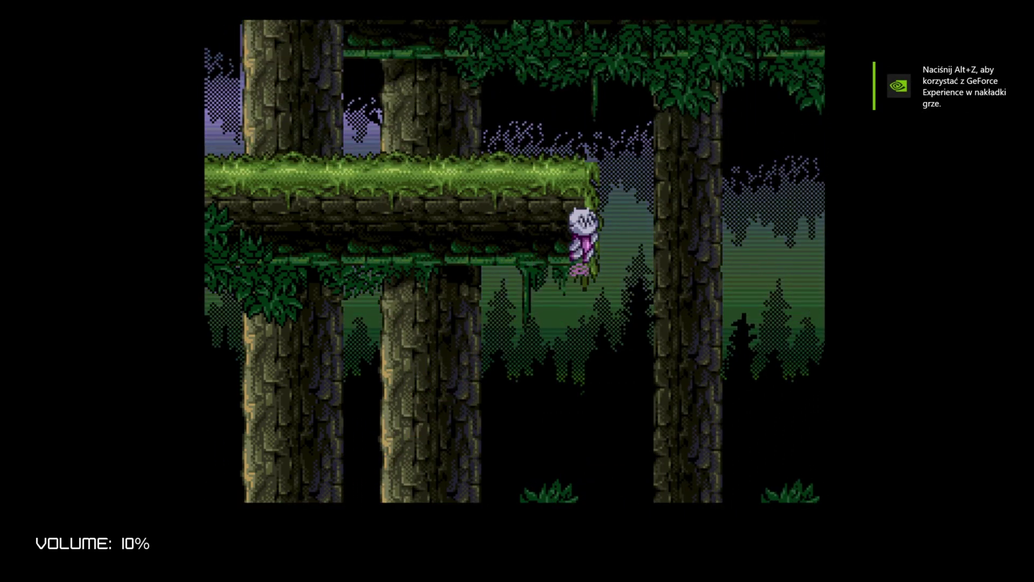
key(Up)
key(Left)
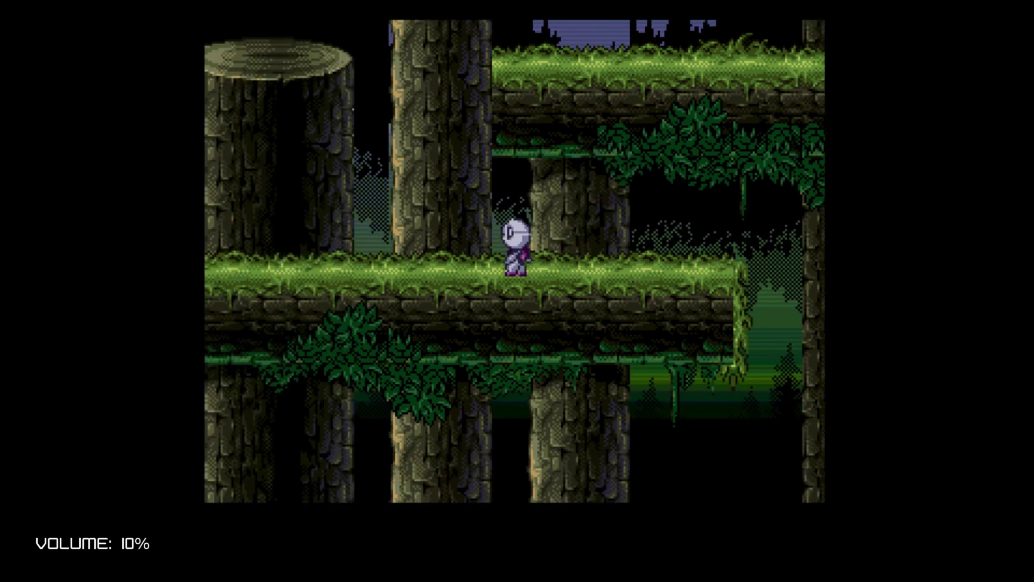
key(Left)
key(Up)
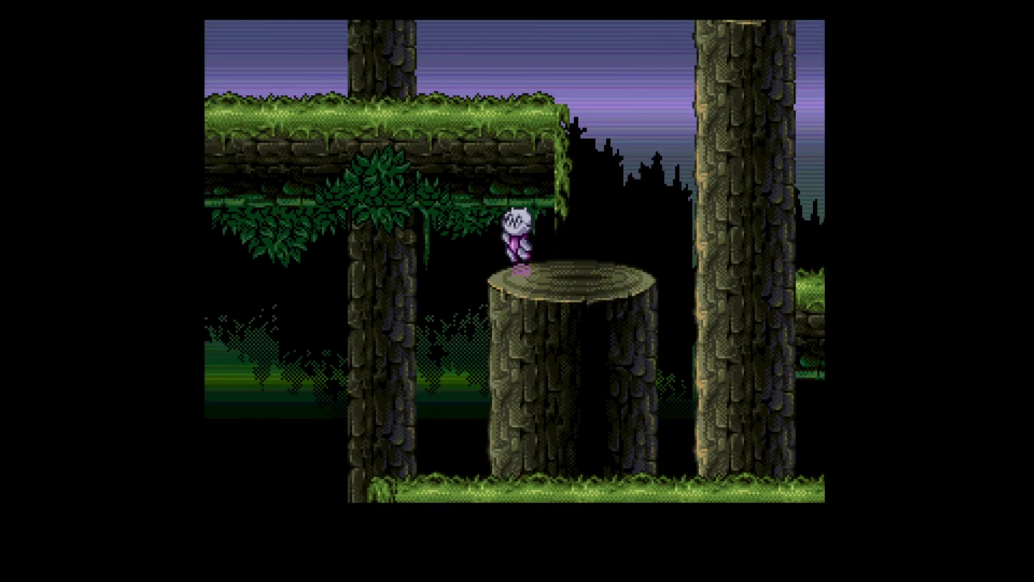
key(Up)
key(Left)
key(Up)
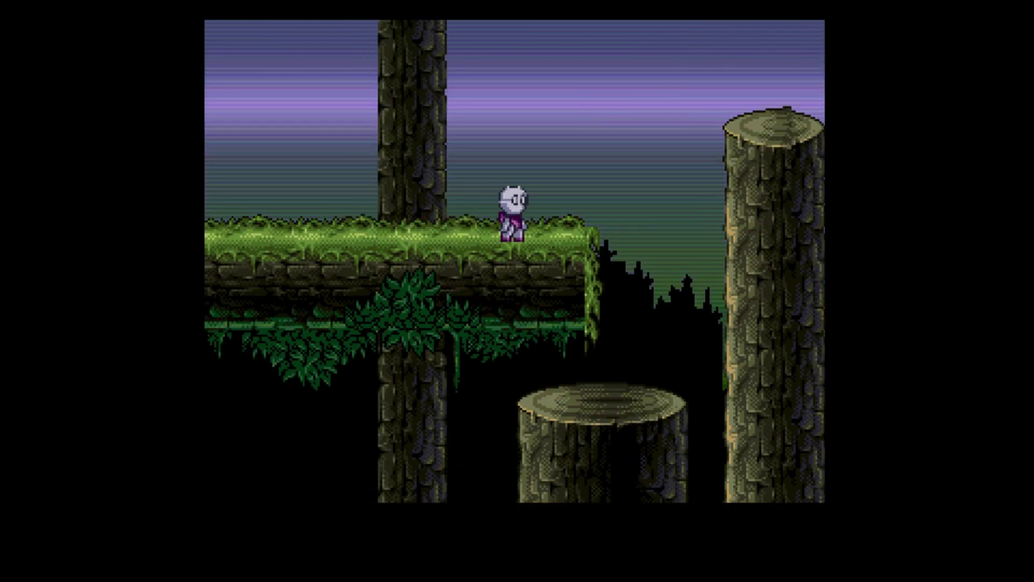
key(Right)
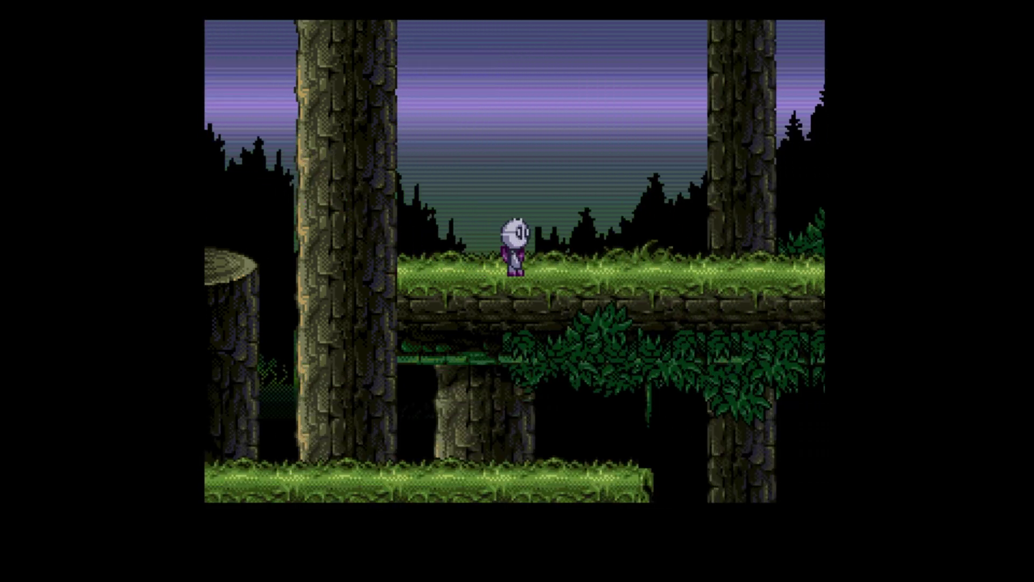
key(Right)
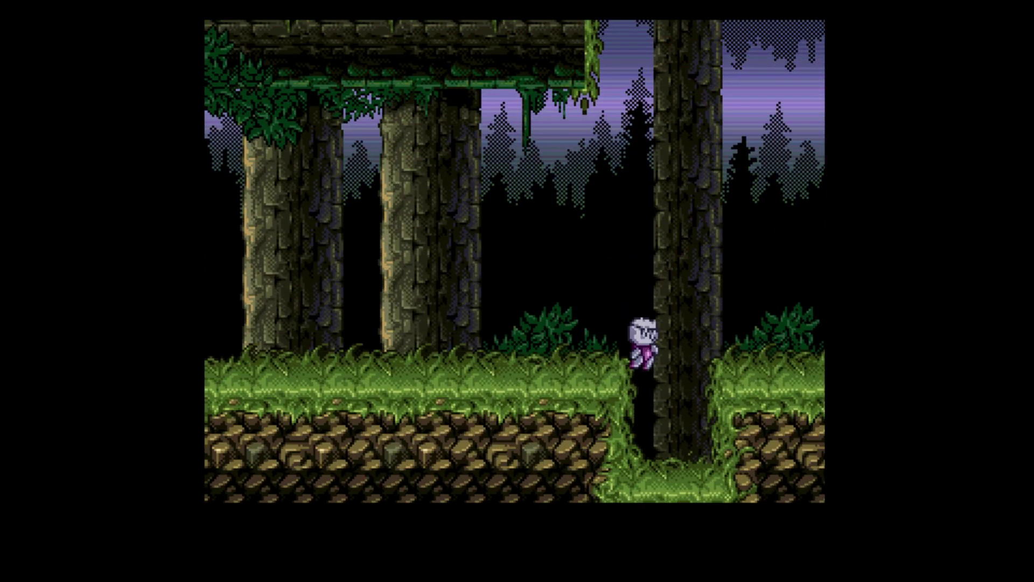
key(Up)
key(Left)
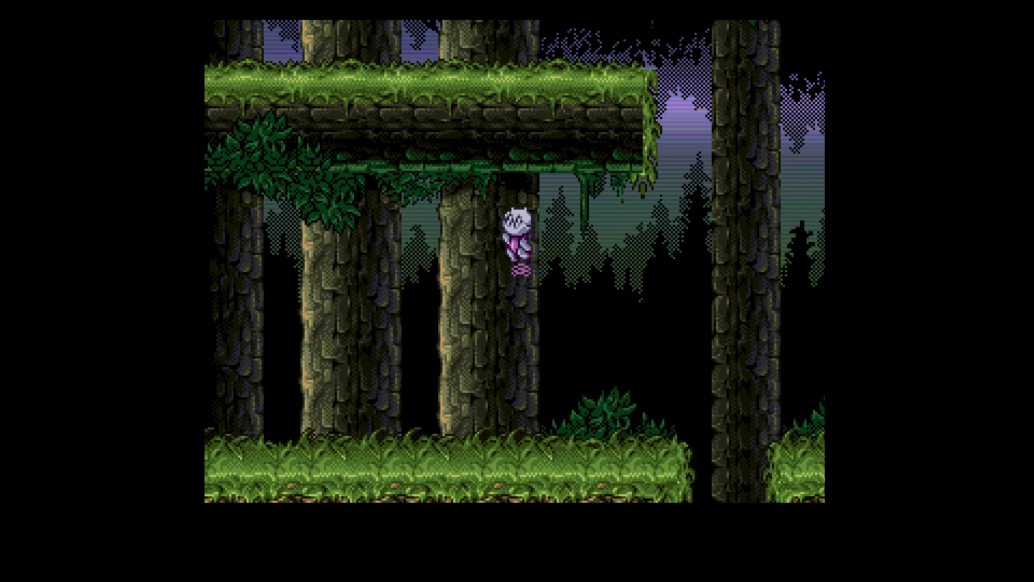
key(Left)
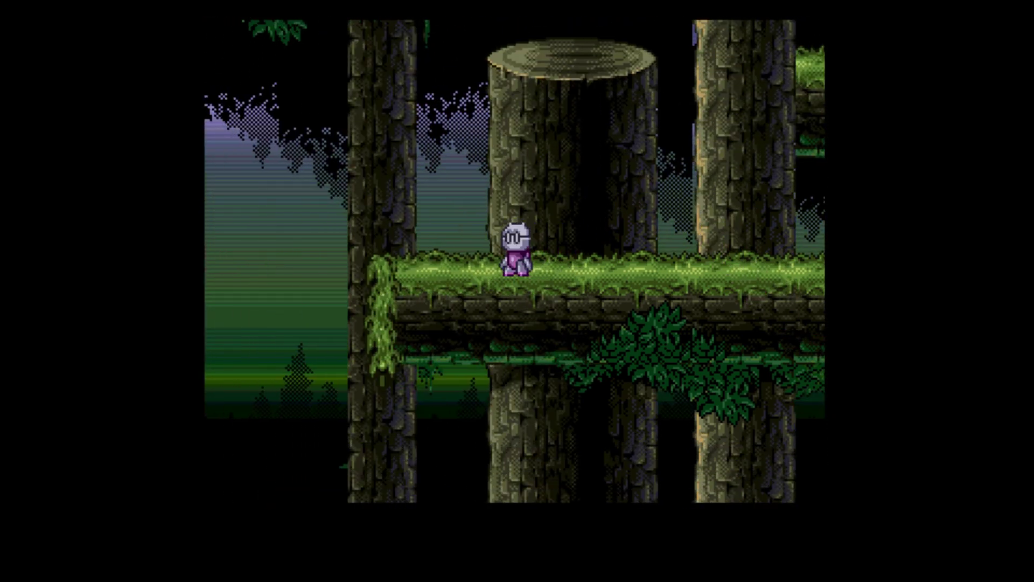
key(Right)
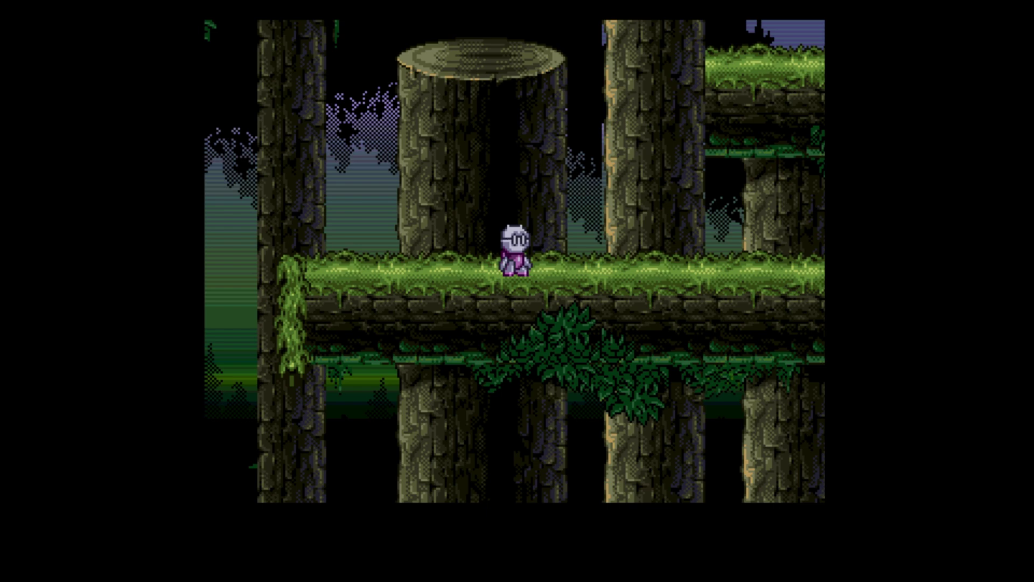
key(Right)
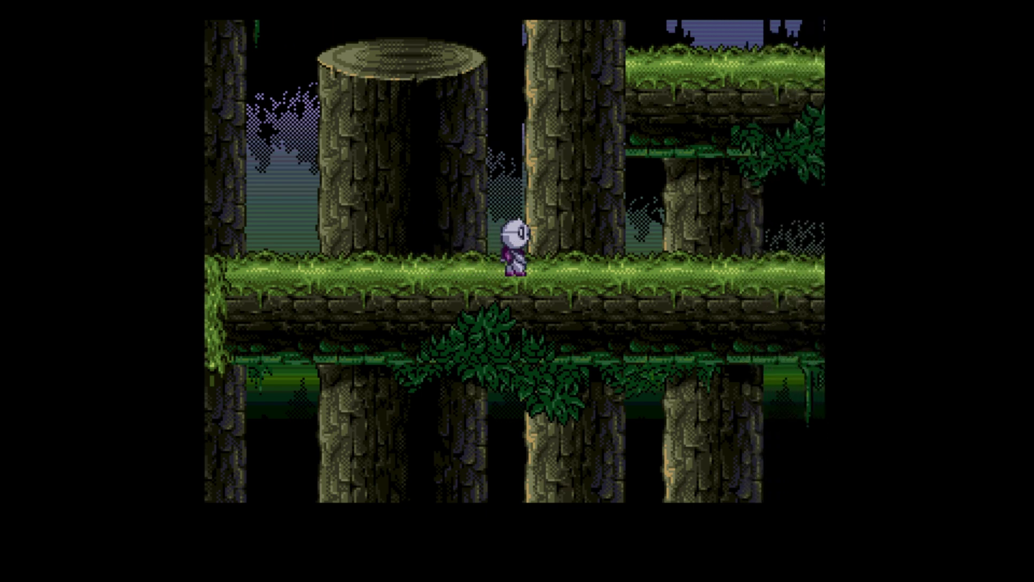
key(Up)
key(Right)
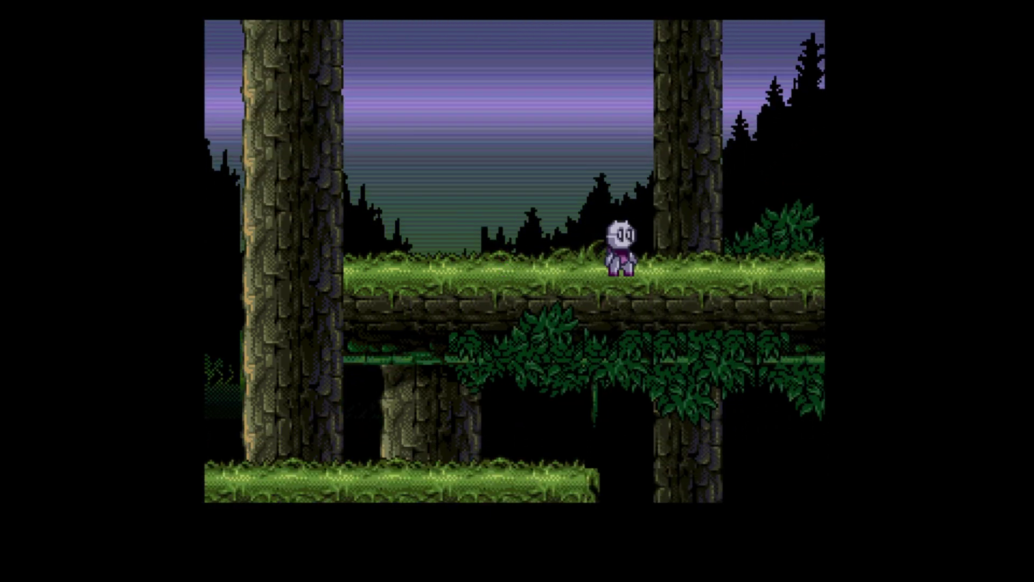
key(Down)
key(Left)
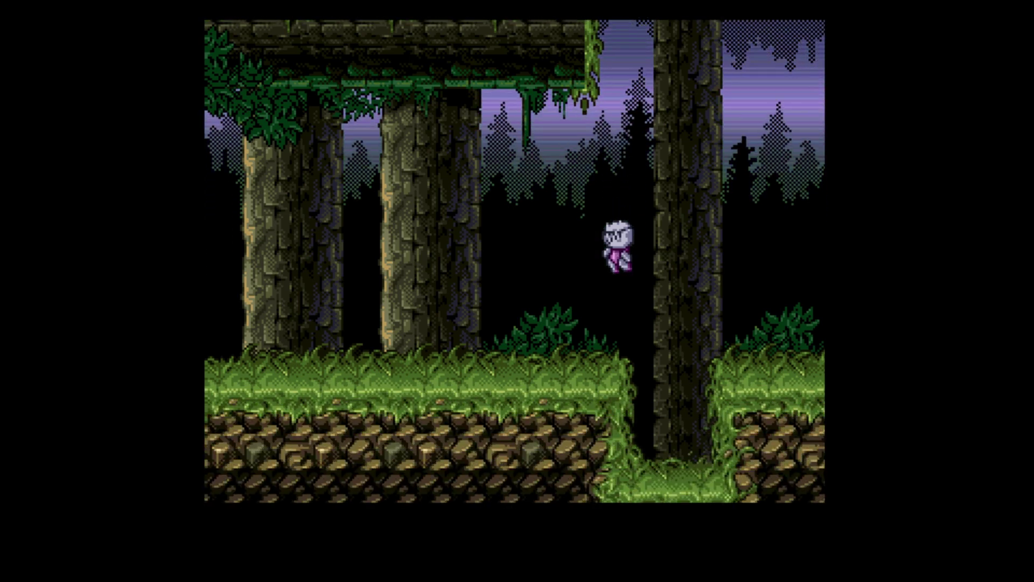
key(Left)
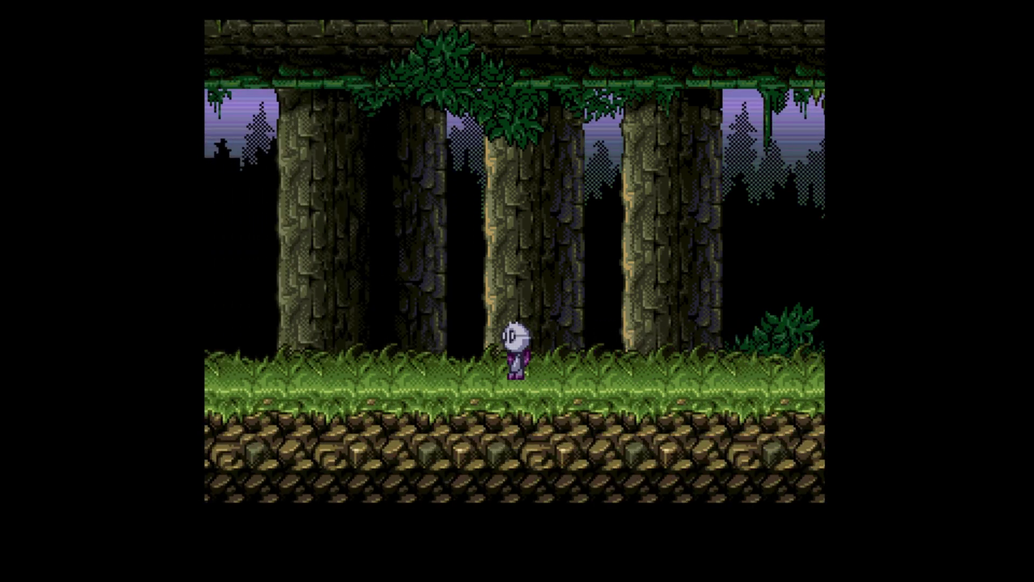
key(Left)
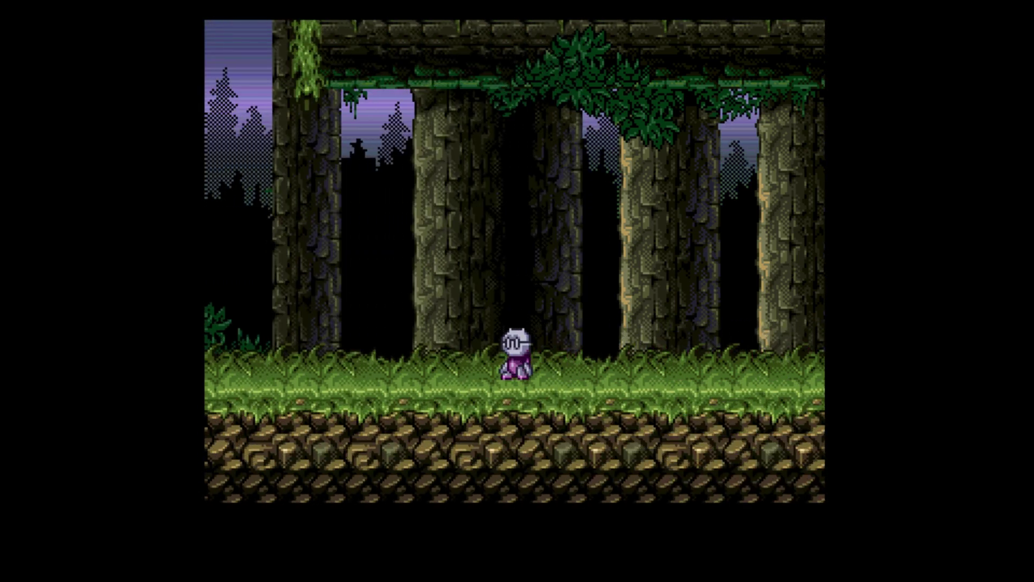
key(Left)
key(space)
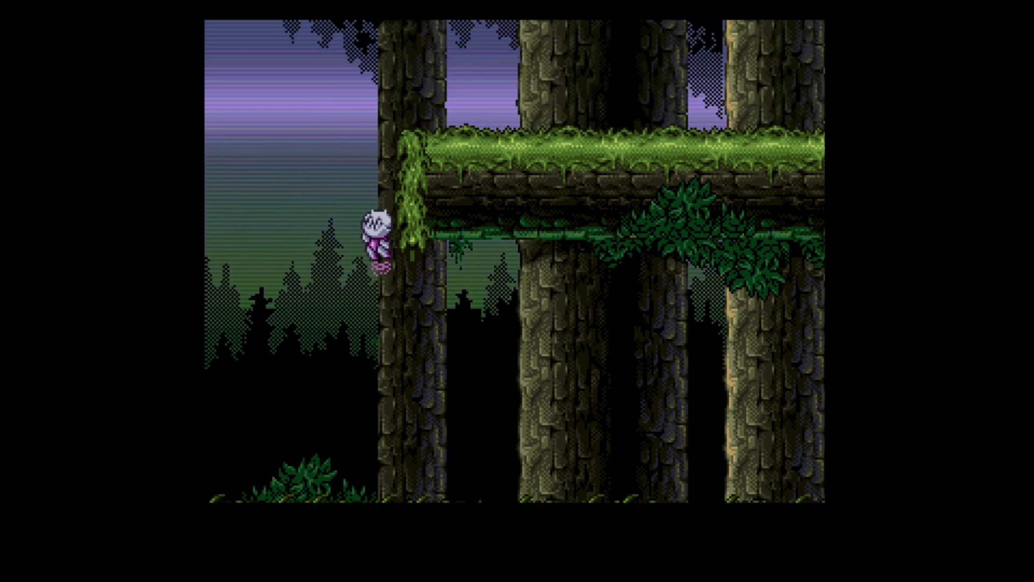
key(Right)
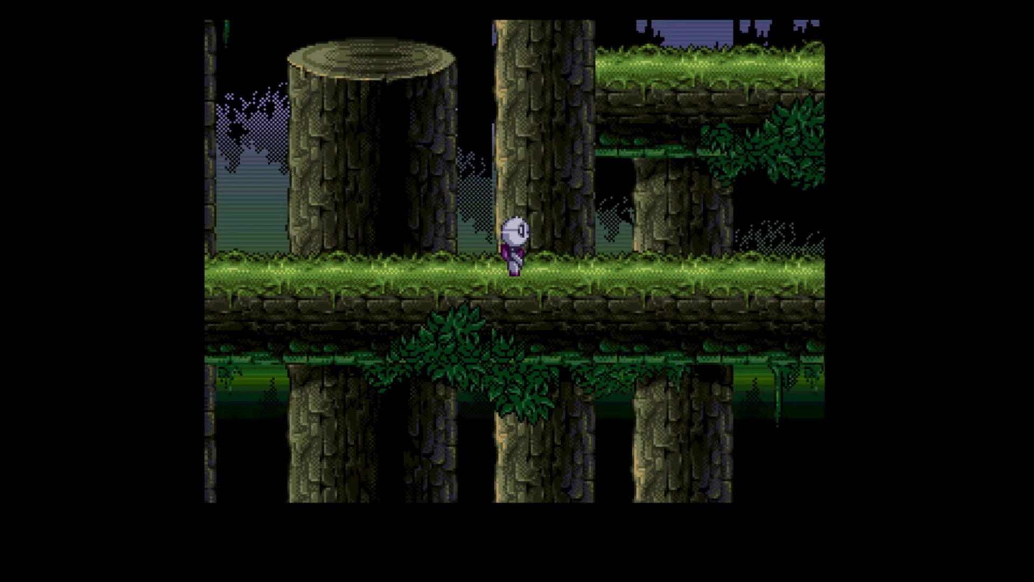
key(space)
key(Left)
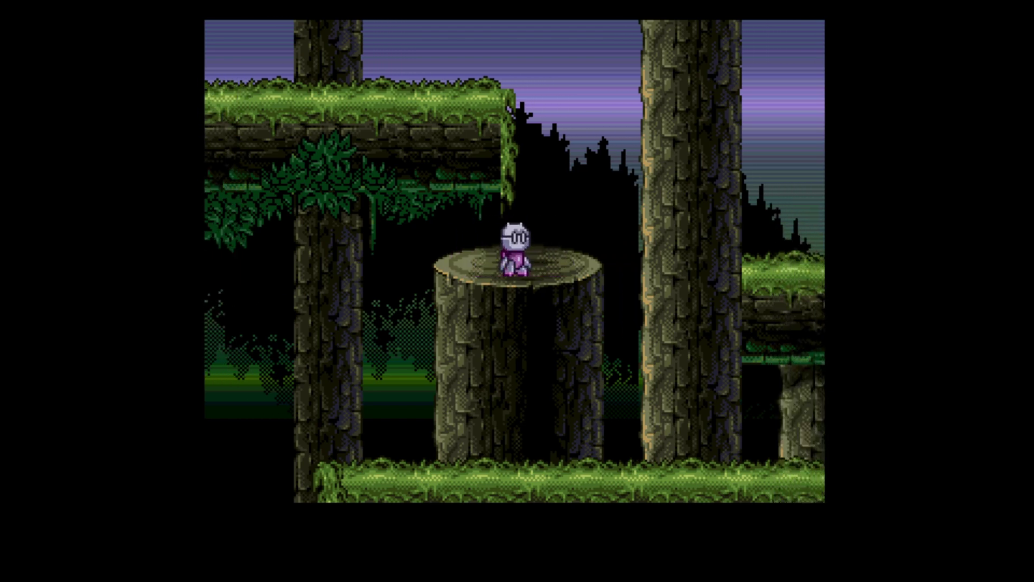
key(Right)
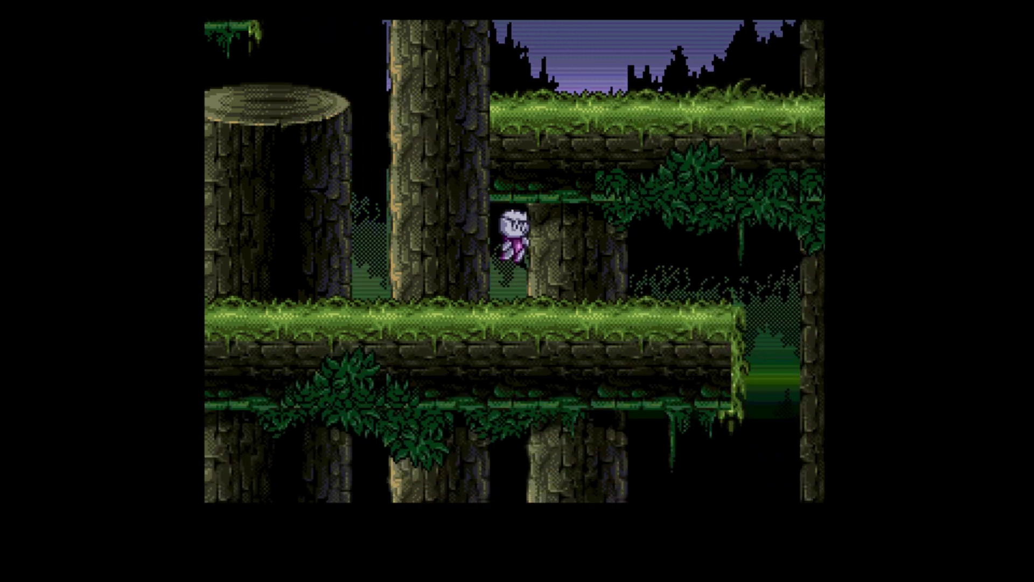
key(space)
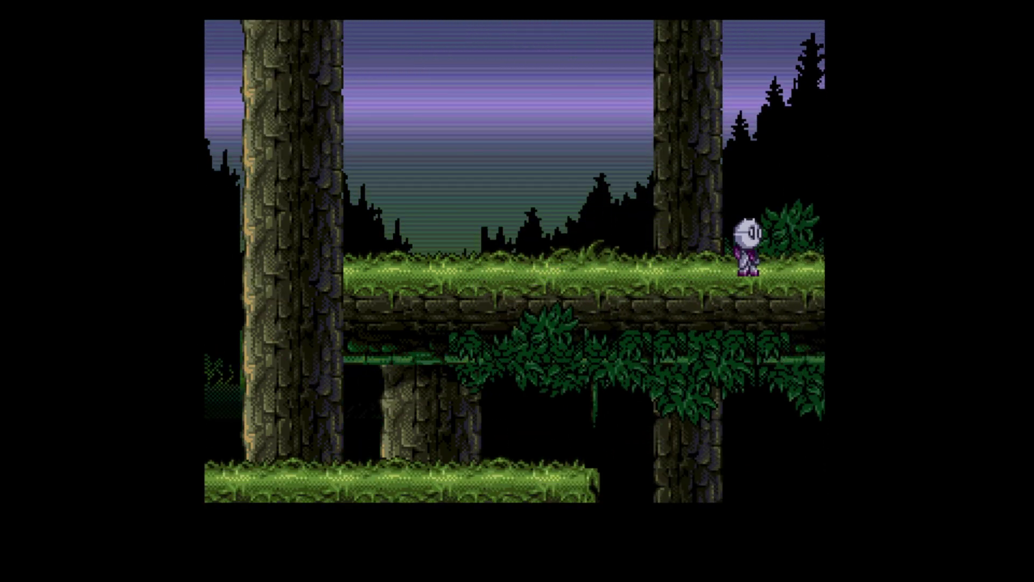
key(Down)
key(Left)
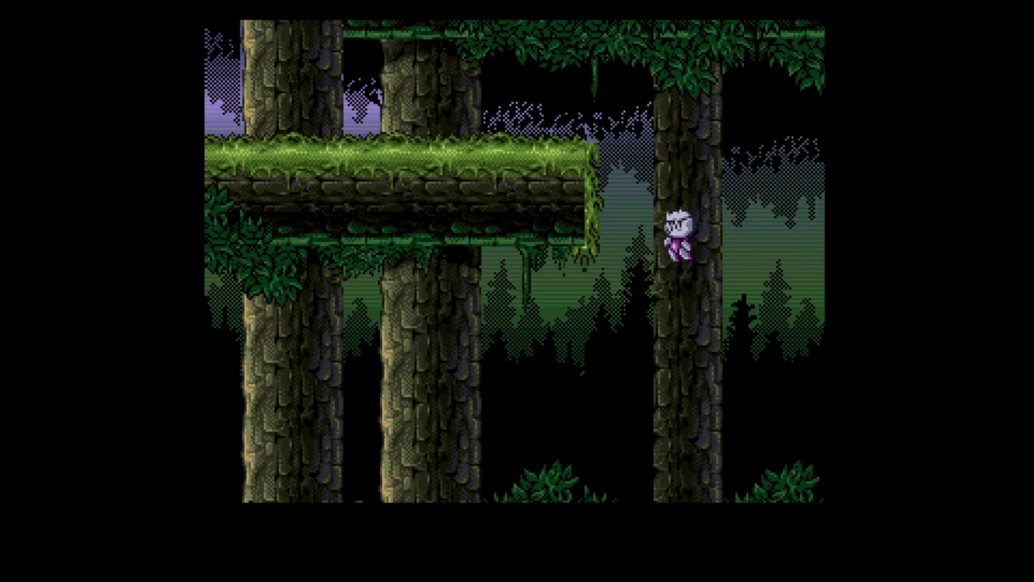
key(space)
key(Right)
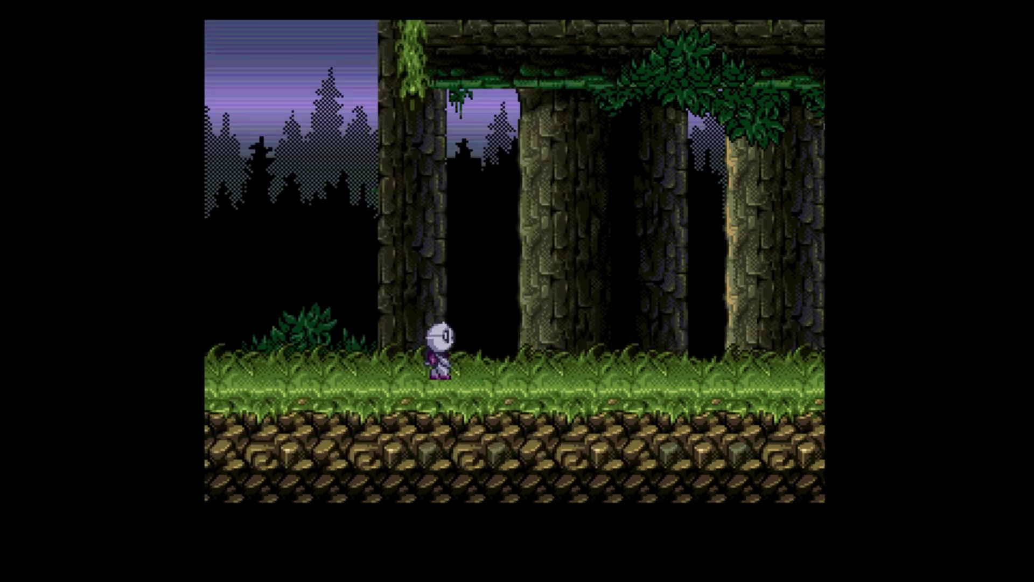
key(Right)
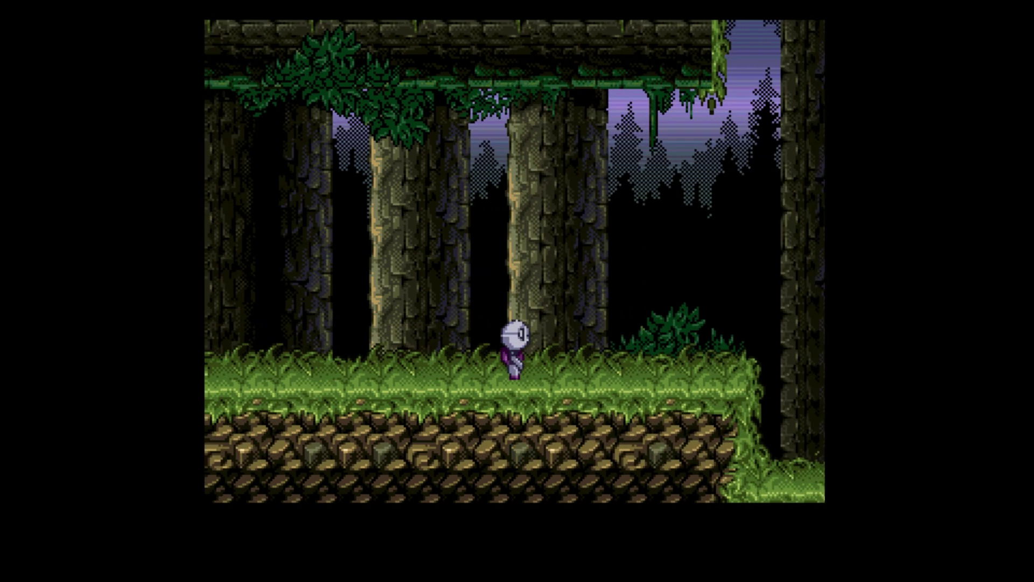
key(Right)
key(space)
key(Left)
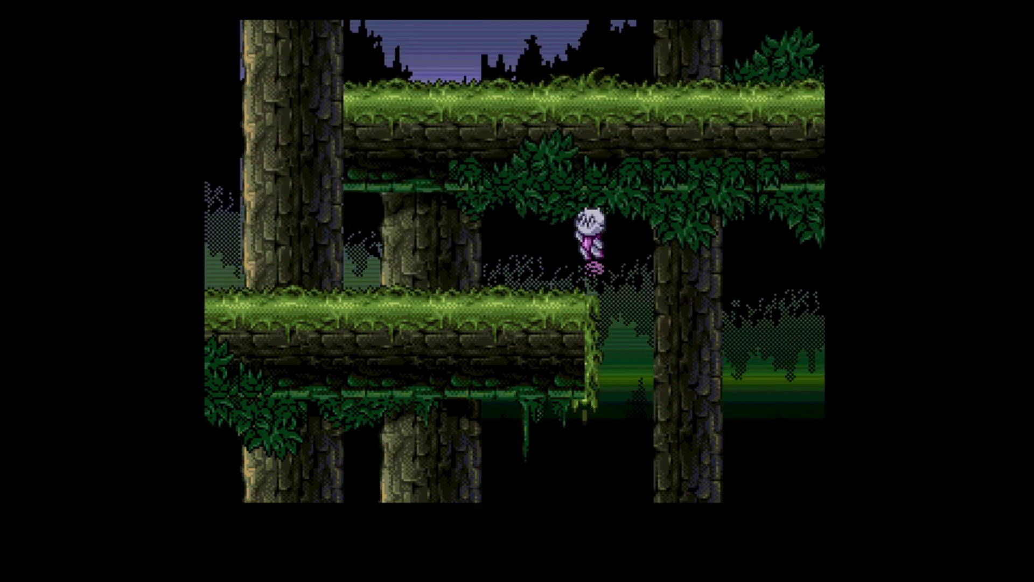
key(Left)
key(space)
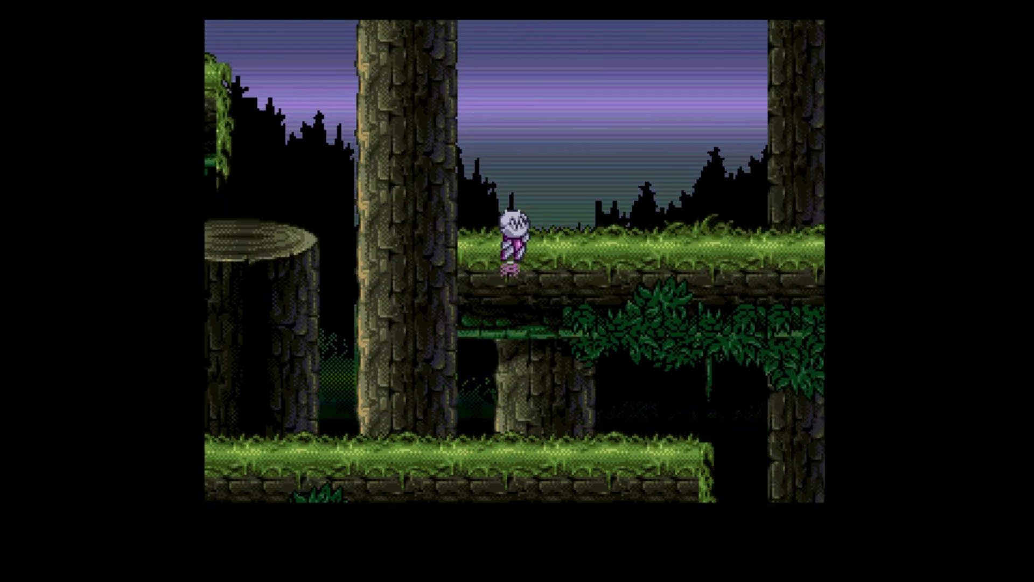
key(Right)
key(space)
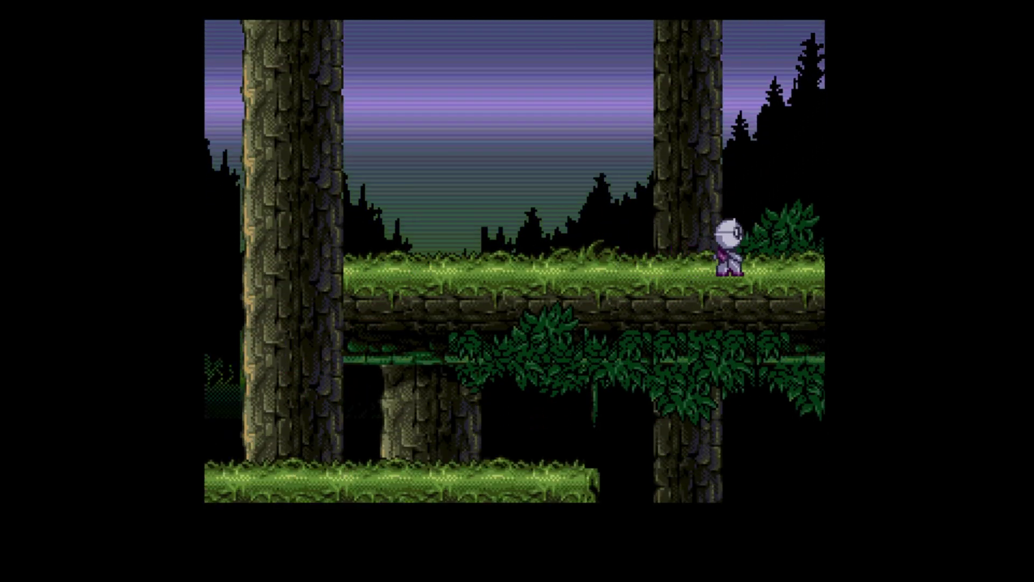
key(Left)
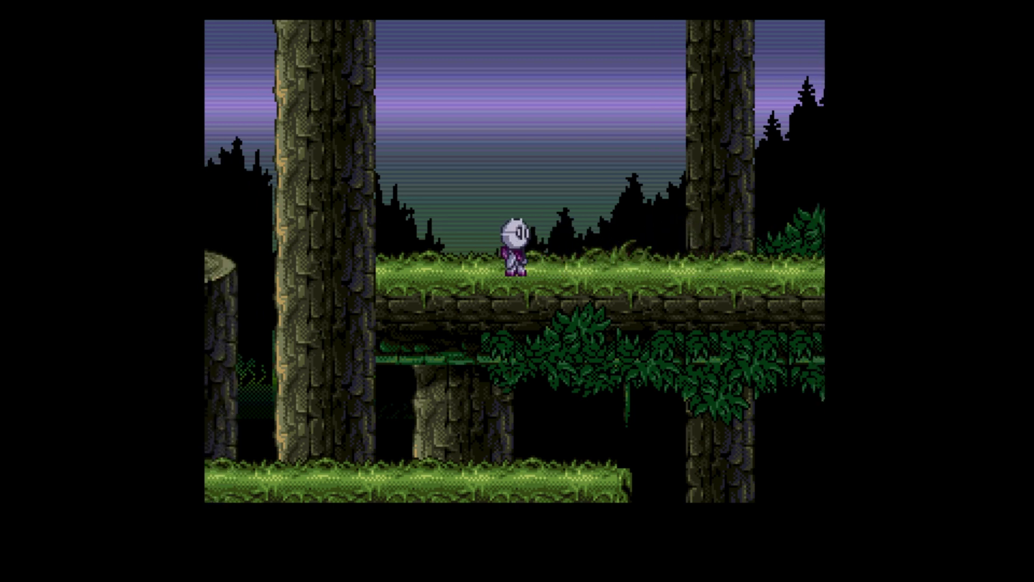
key(Right)
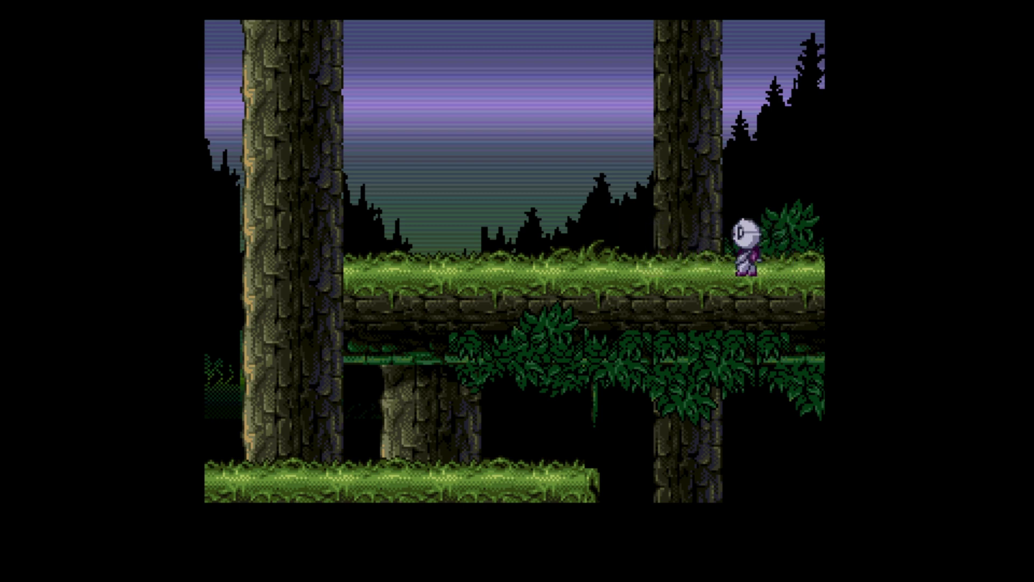
key(Down)
key(space)
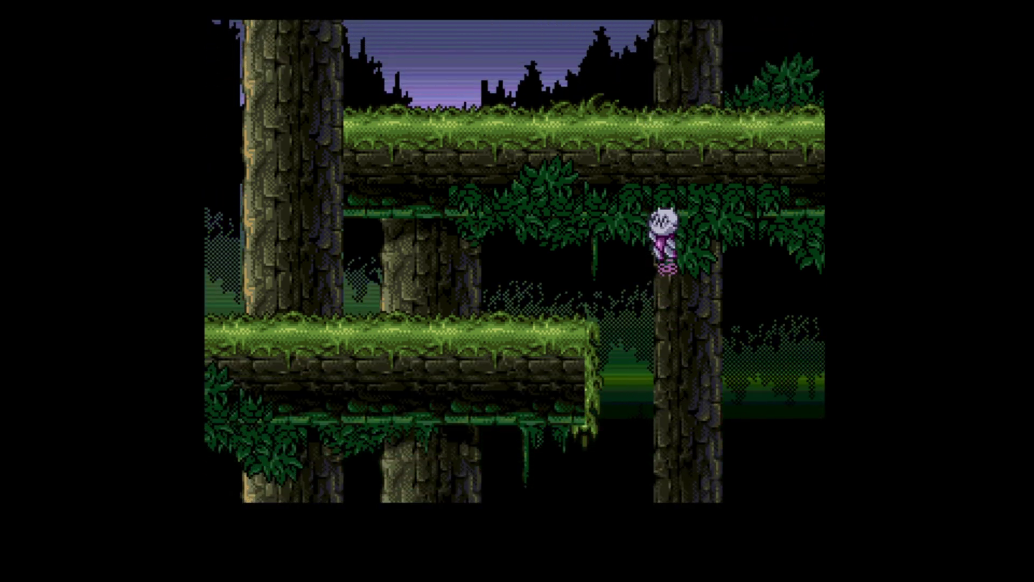
key(Right)
key(Down)
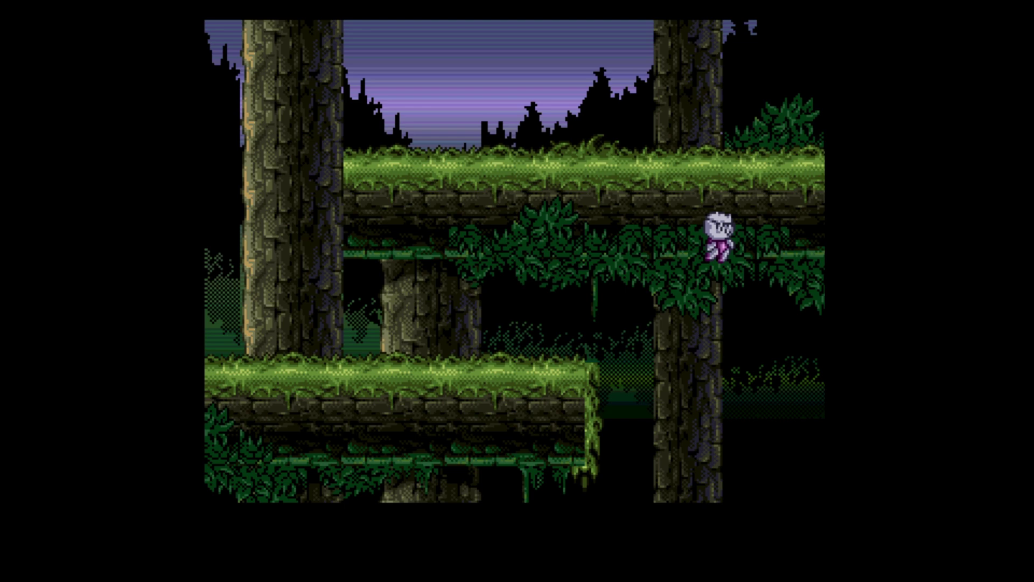
key(Left)
key(space)
key(Right)
key(space)
key(space)
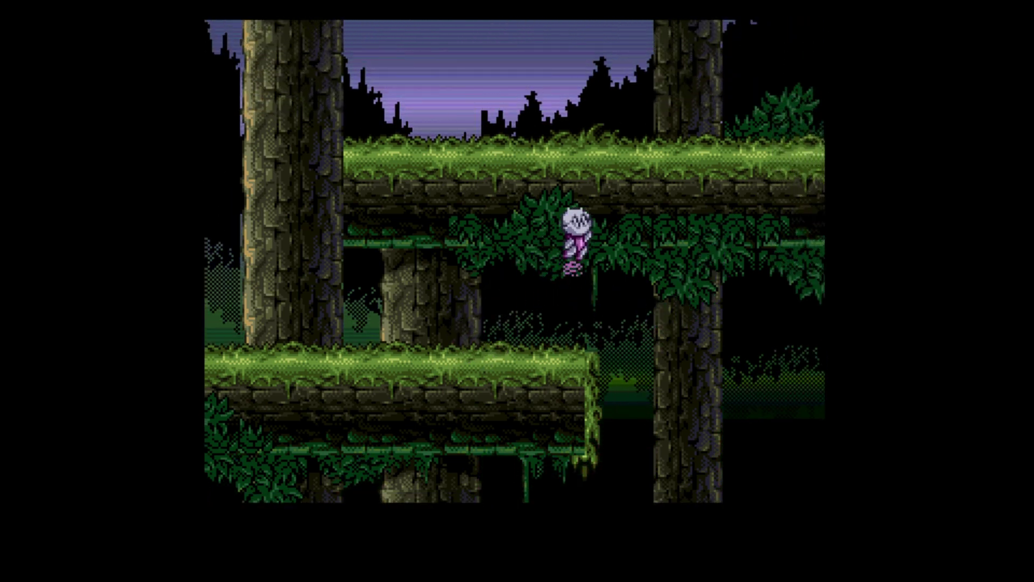
key(Right)
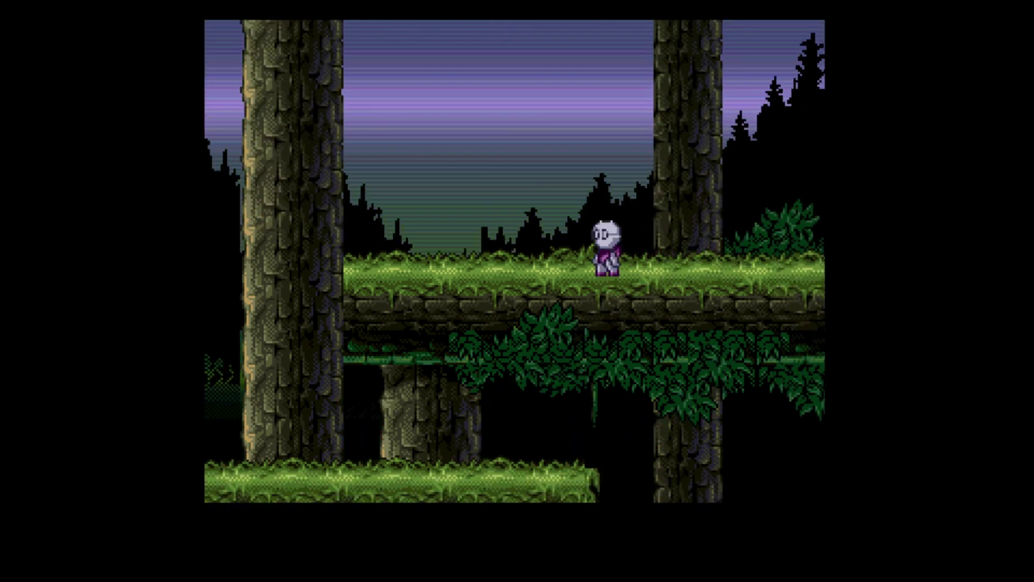
key(Left)
key(Up)
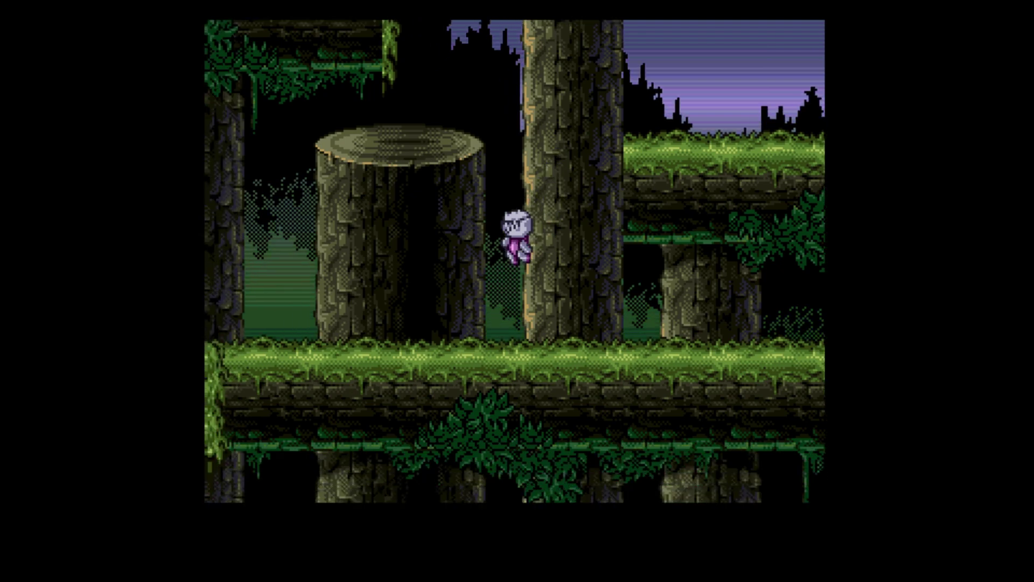
key(Left)
key(Right)
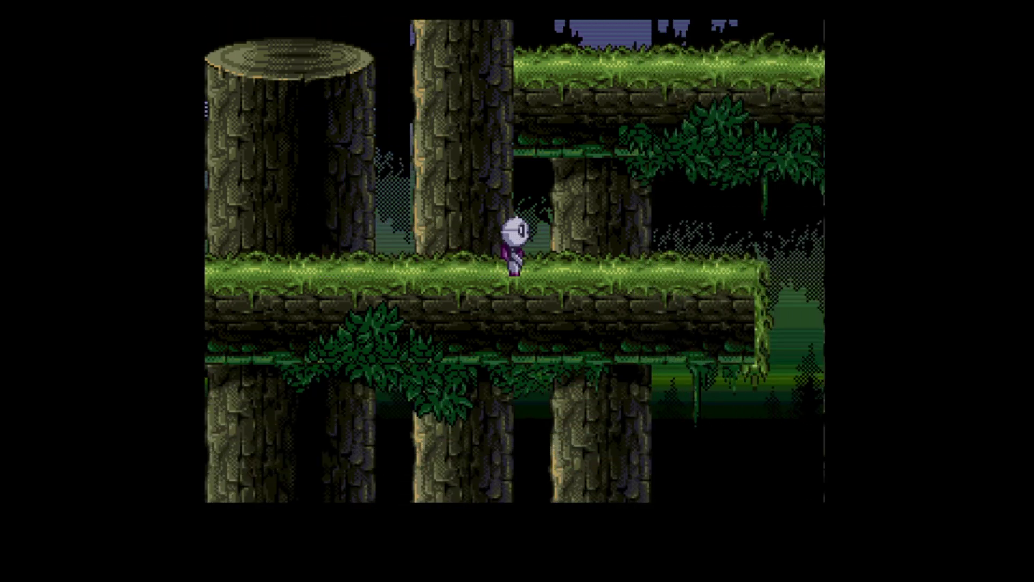
key(Down)
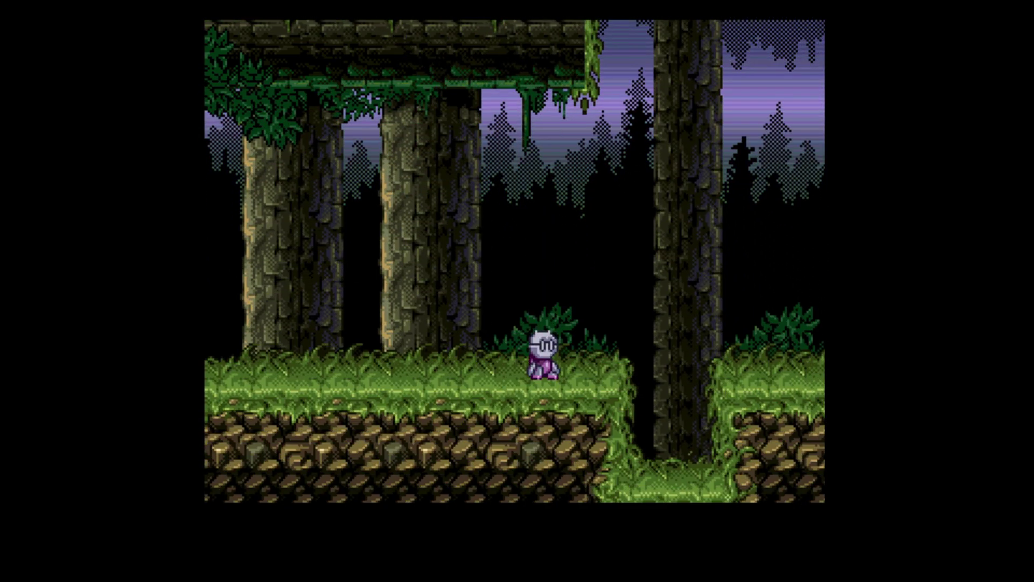
key(Left)
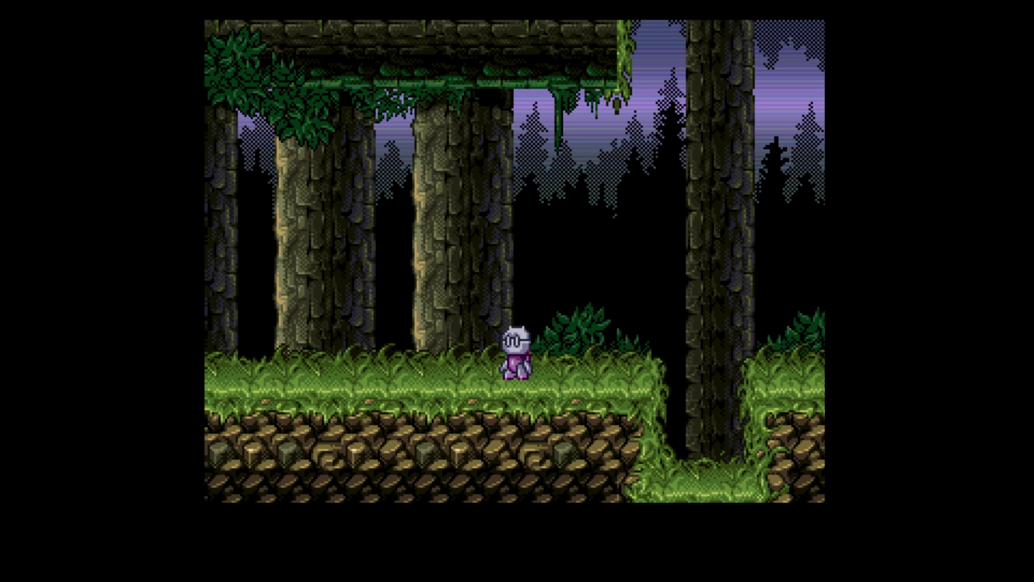
key(Left)
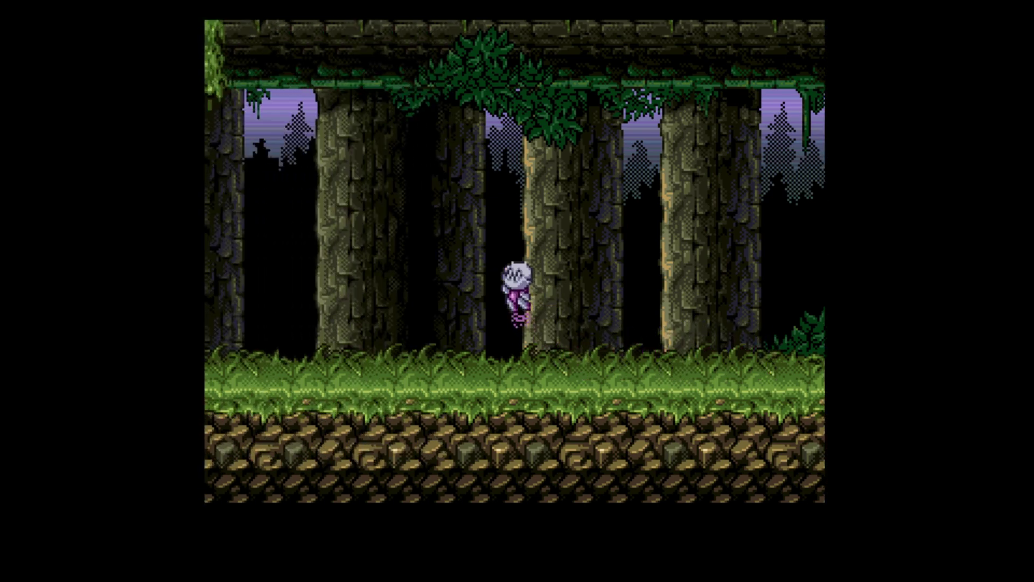
key(Left)
key(Up)
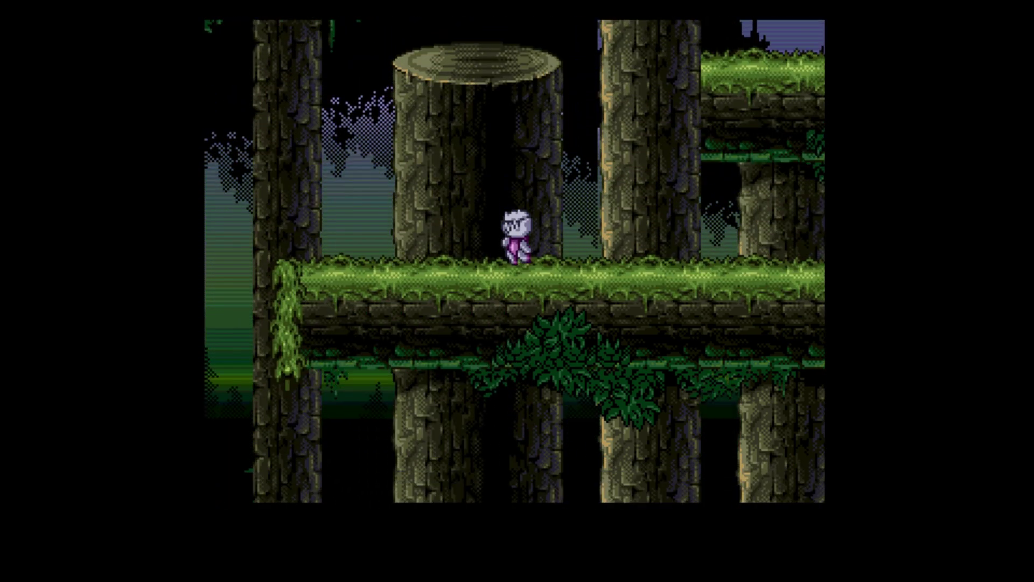
Step: Playtest the climb to the upper-left mossy platform and the jump past the cut stump toward the log platforms on the right
key(Left)
key(Up)
key(Right)
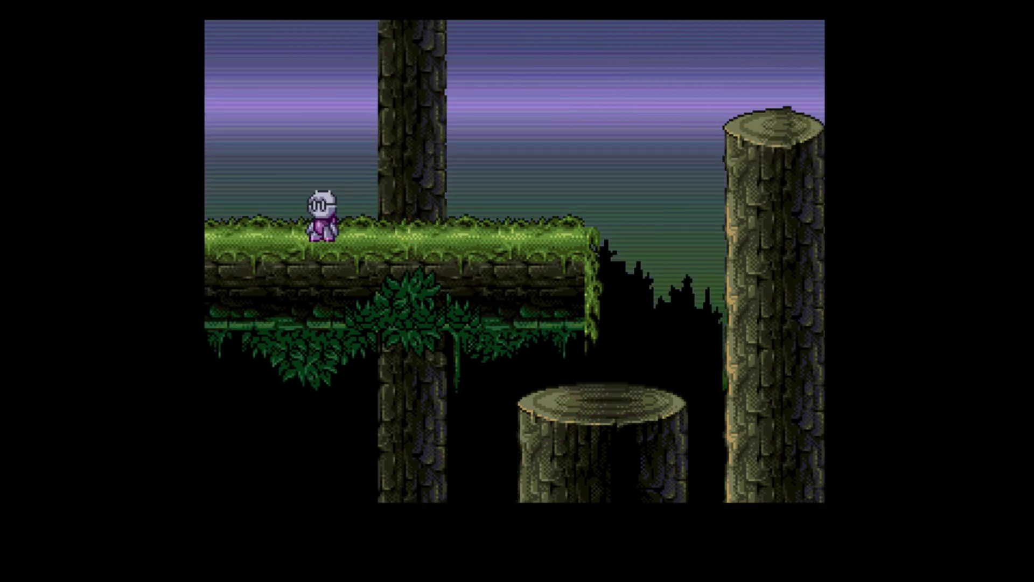
key(Right)
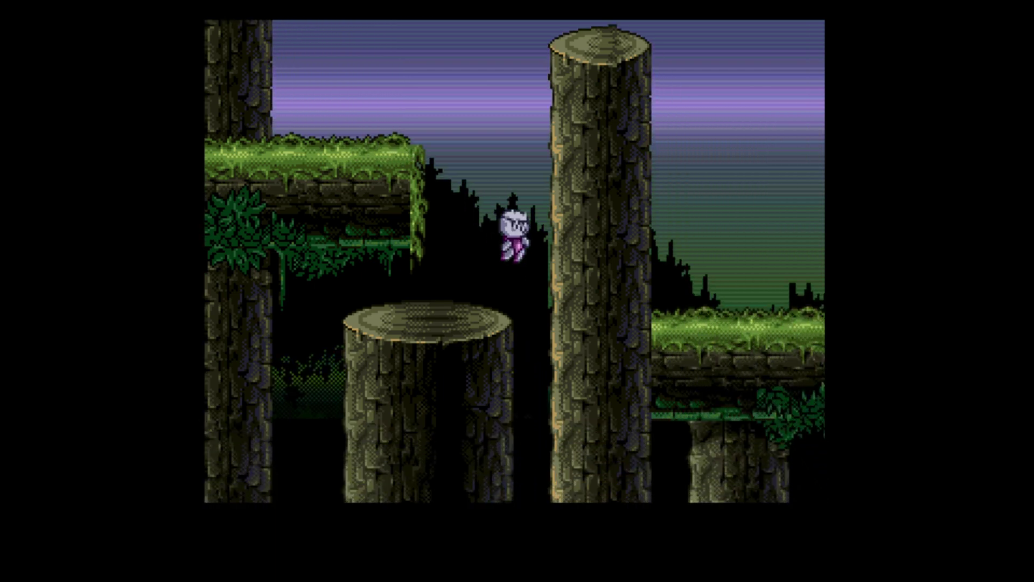
key(Right)
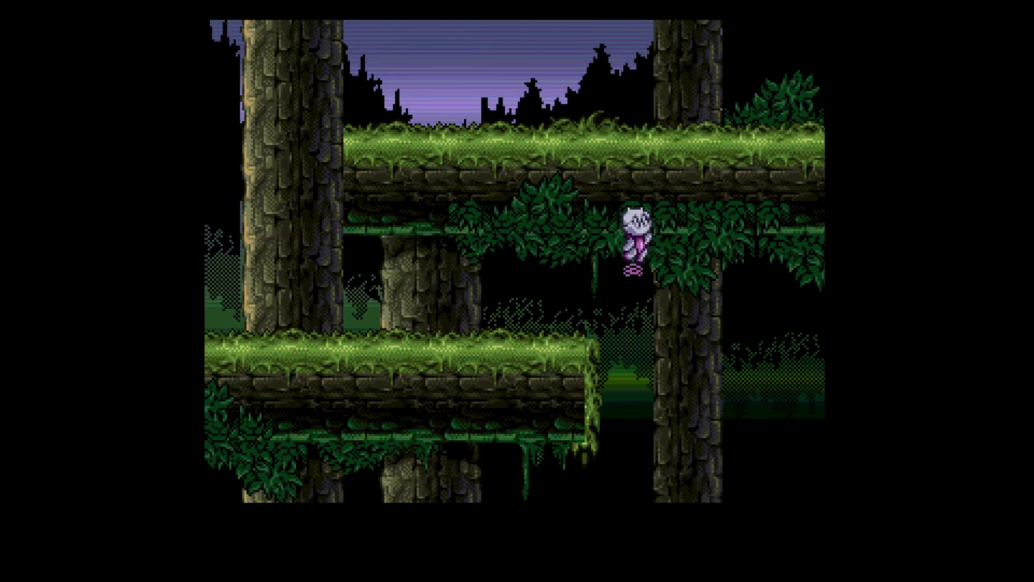
Step: Playtest jumping around the foliage-covered upper-right platform and dropping to the grassy, rocky ground beside the pit
key(Right)
key(Left)
key(Down)
key(Right)
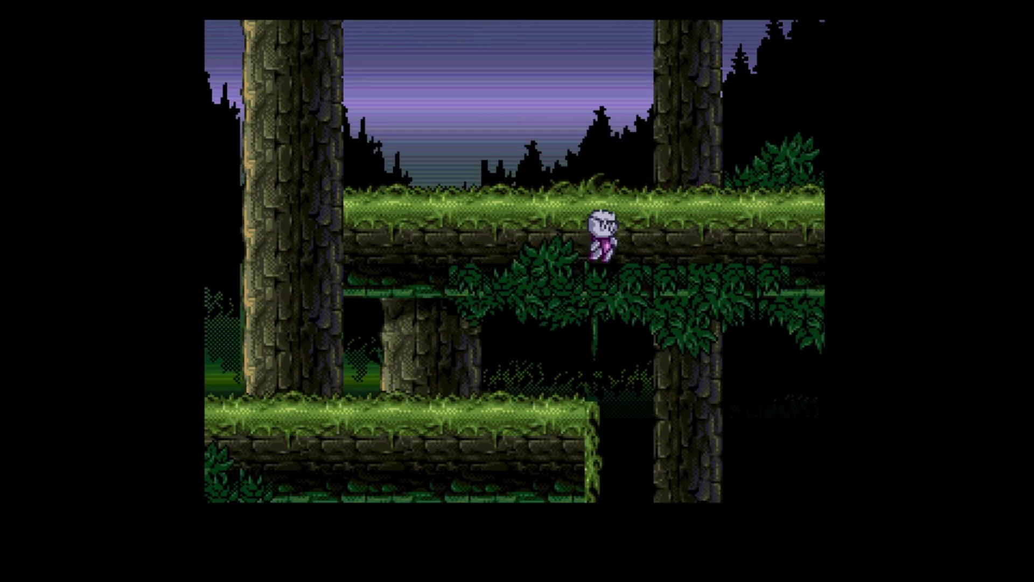
key(Right)
key(Left)
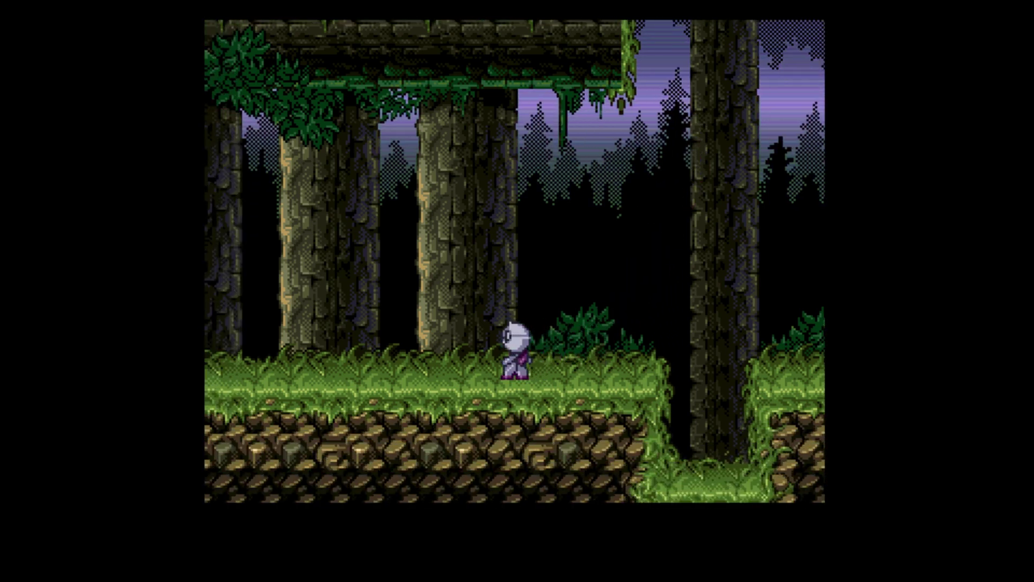
Step: Walk the character left along the ground past the trunks, and jump back up onto the long log platform
key(Left)
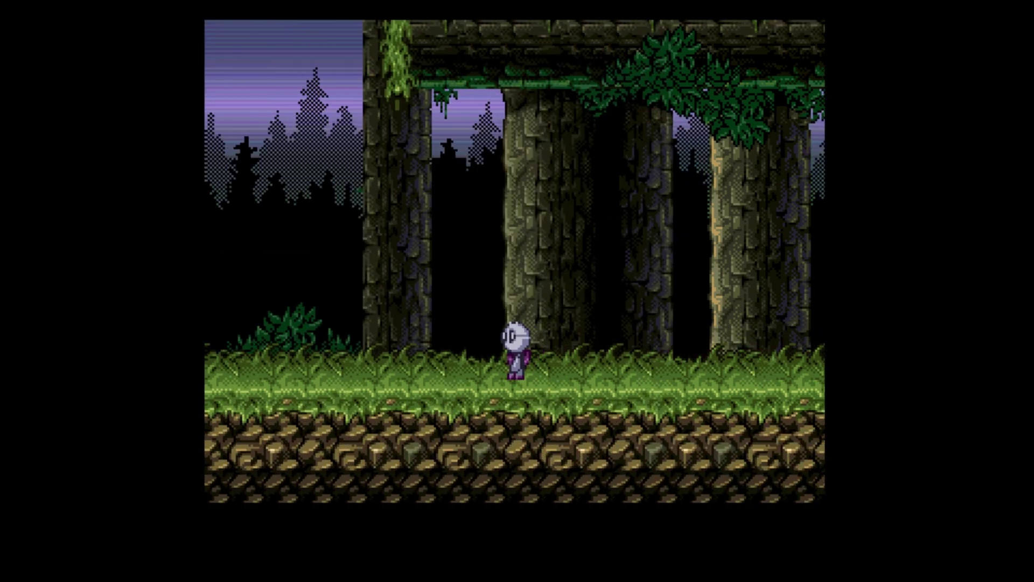
key(Left)
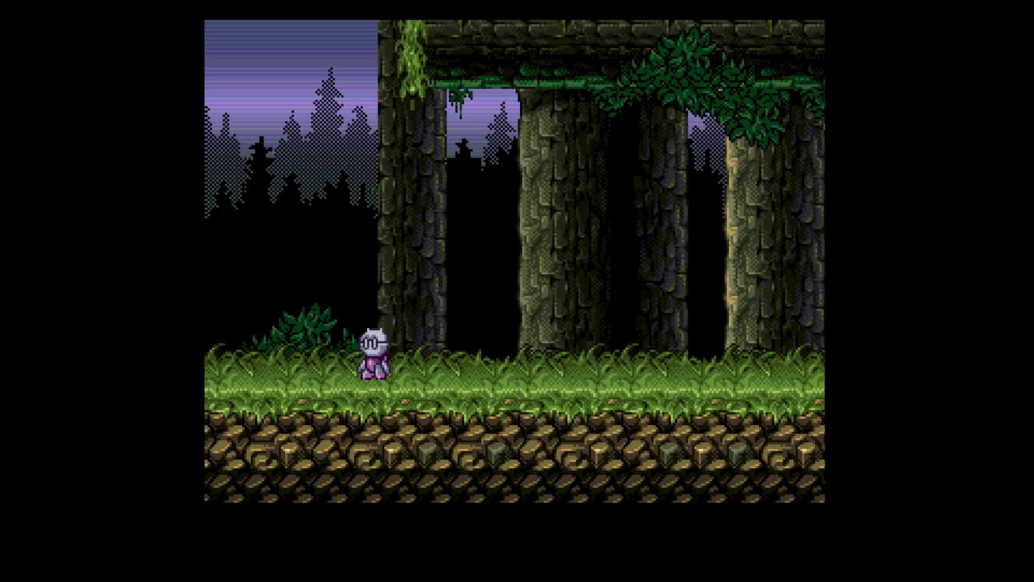
key(Right)
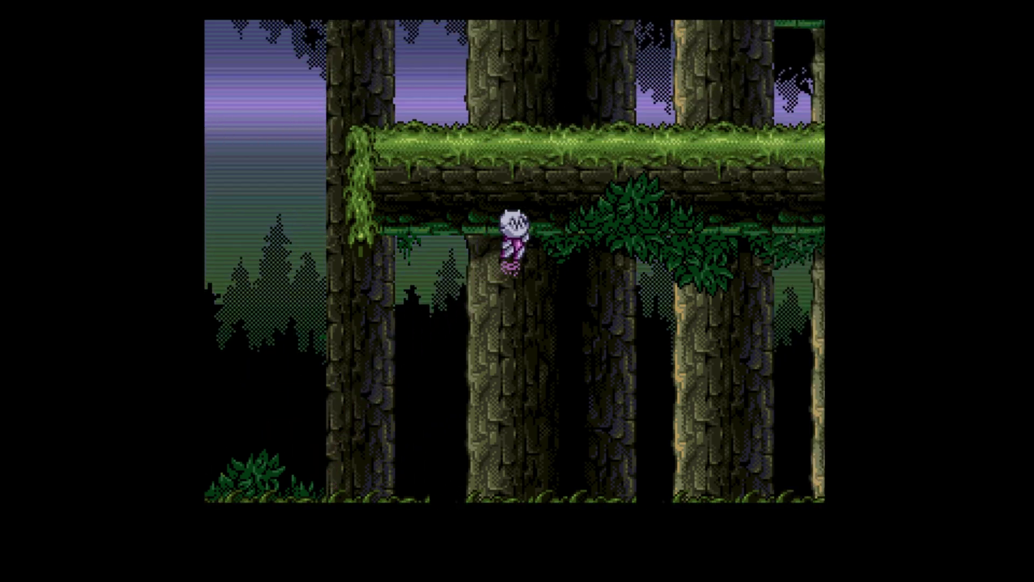
key(Right)
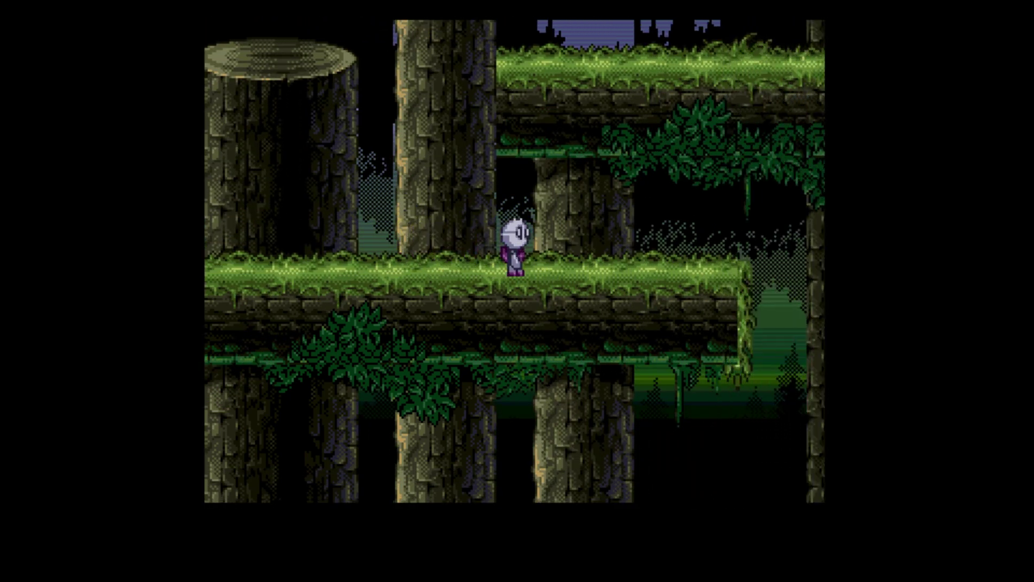
Step: Jump the character from the log platform up onto the mossy upper-right platform
key(Left)
key(z)
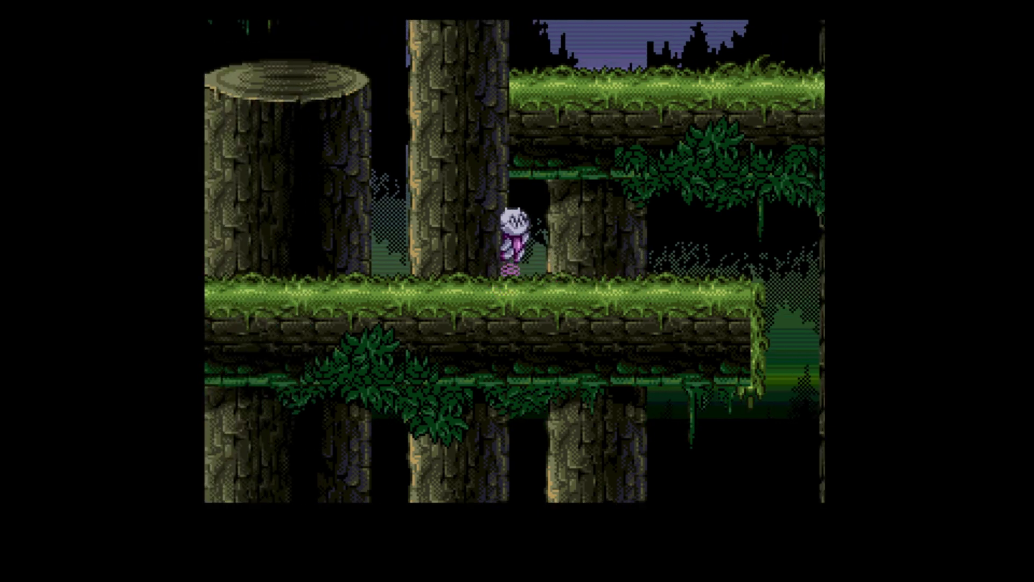
key(Right)
key(Right)
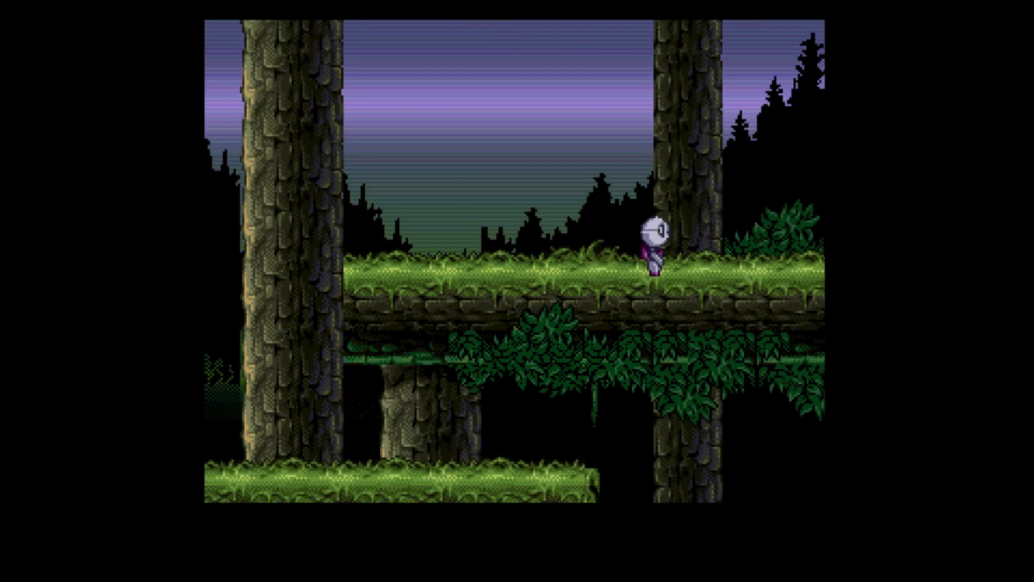
Step: Drop the character off the upper-right platform and jump back up to the left end of the long log platform
key(Right)
key(Down)
key(Left)
key(z)
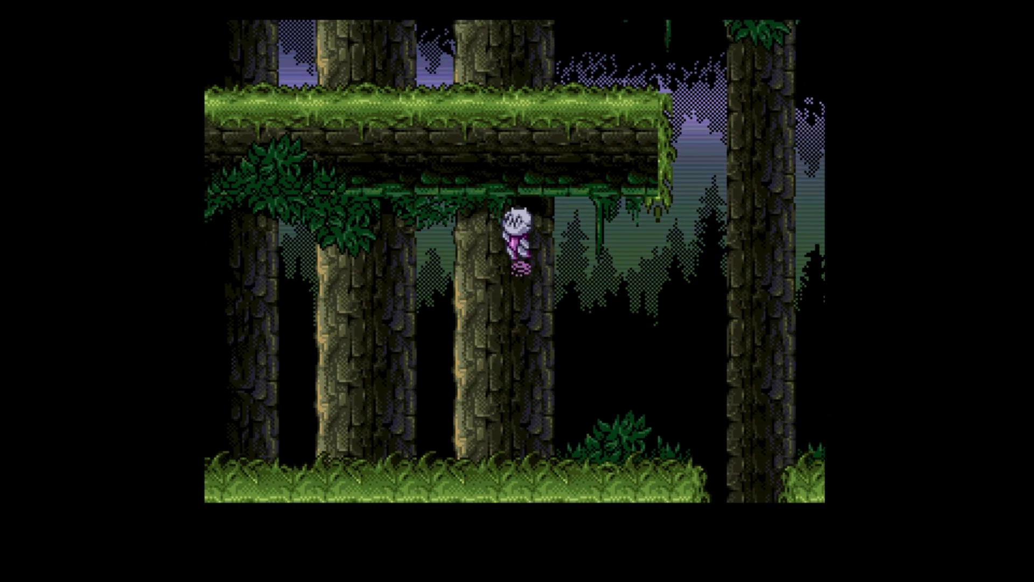
key(Up)
key(Left)
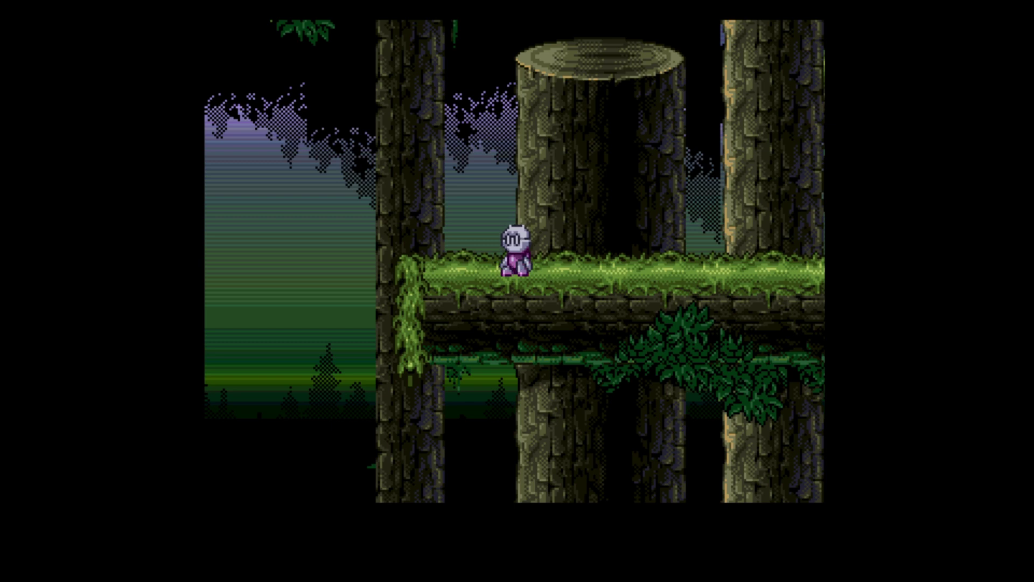
Step: Jump the character around the leftmost trunk and land on top of the wide cut stump
key(Left)
key(Left)
key(Up)
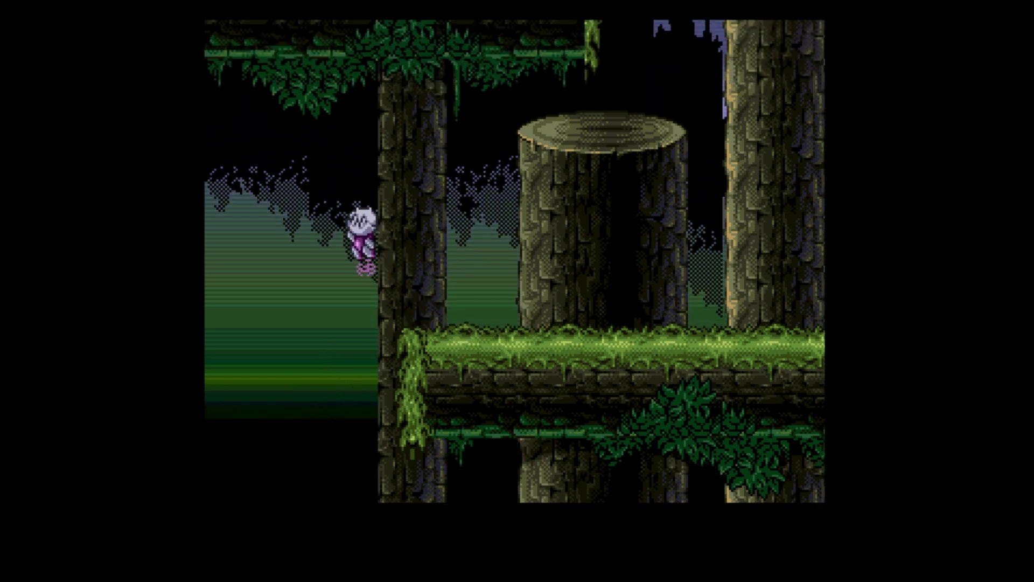
key(Right)
key(Down)
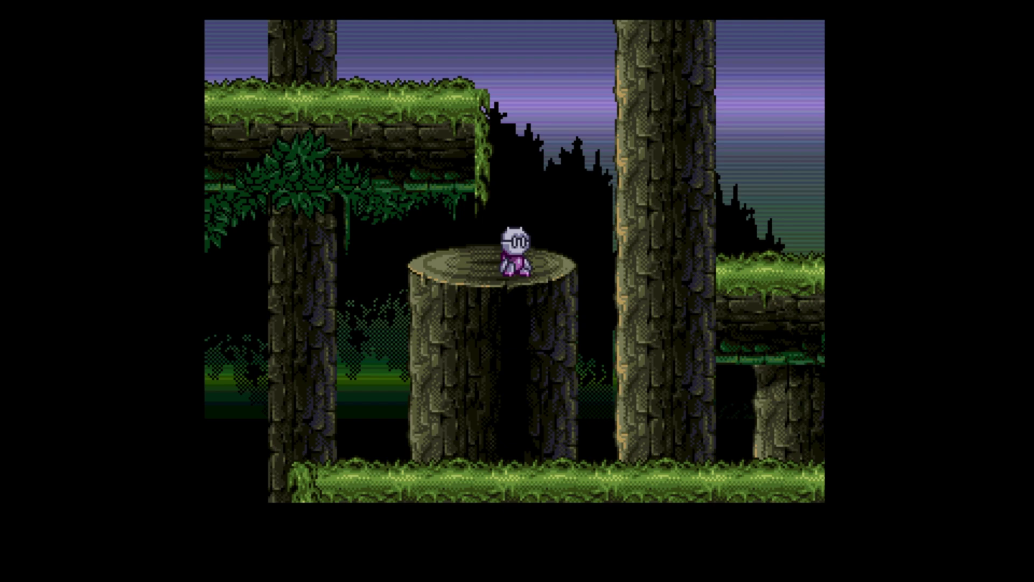